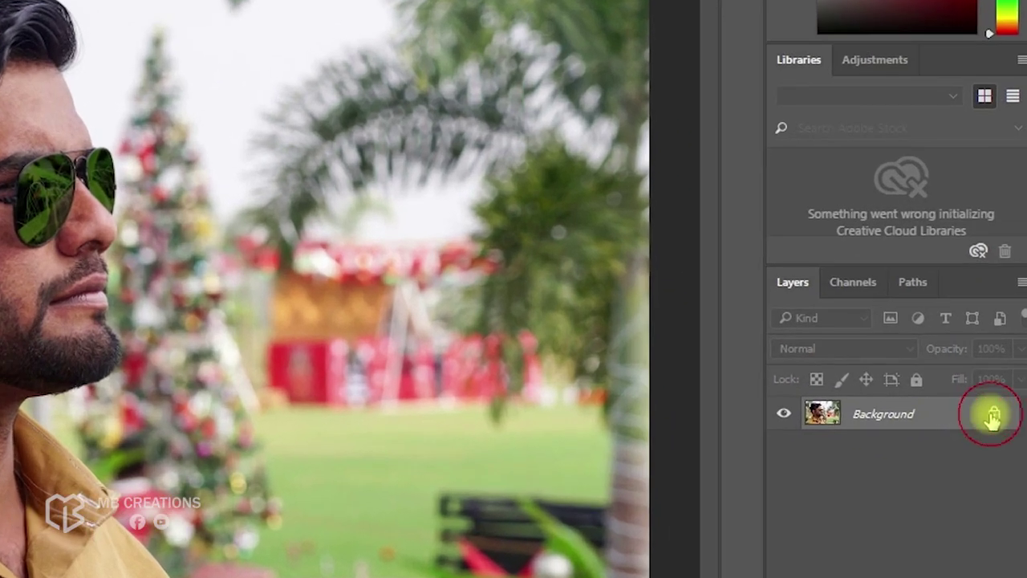
Unlock the Background layer and select the man's head, neck and shirt with the Quick Selection tool at brush size 80.
click(993, 414)
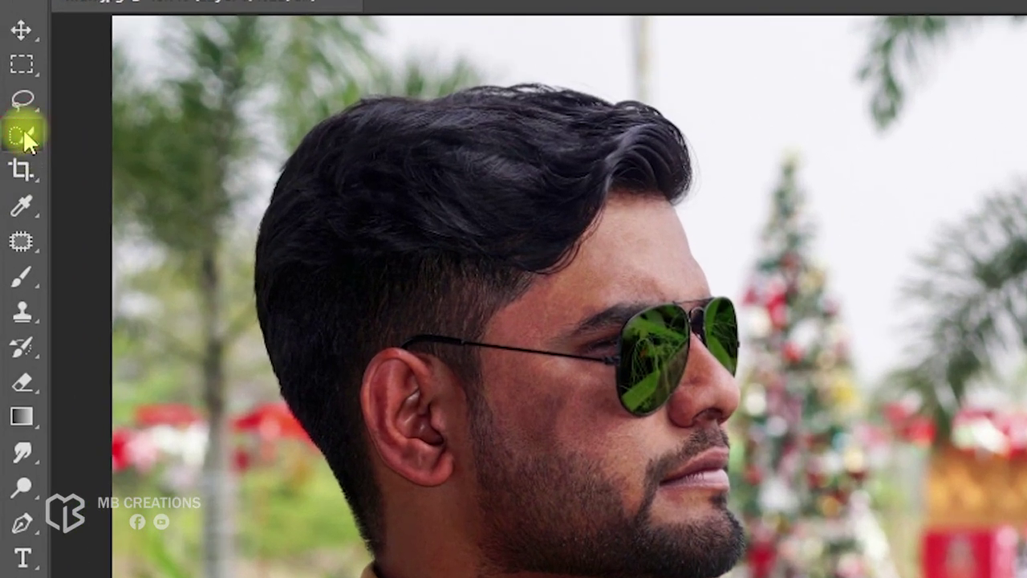
right_click(16, 138)
click(110, 140)
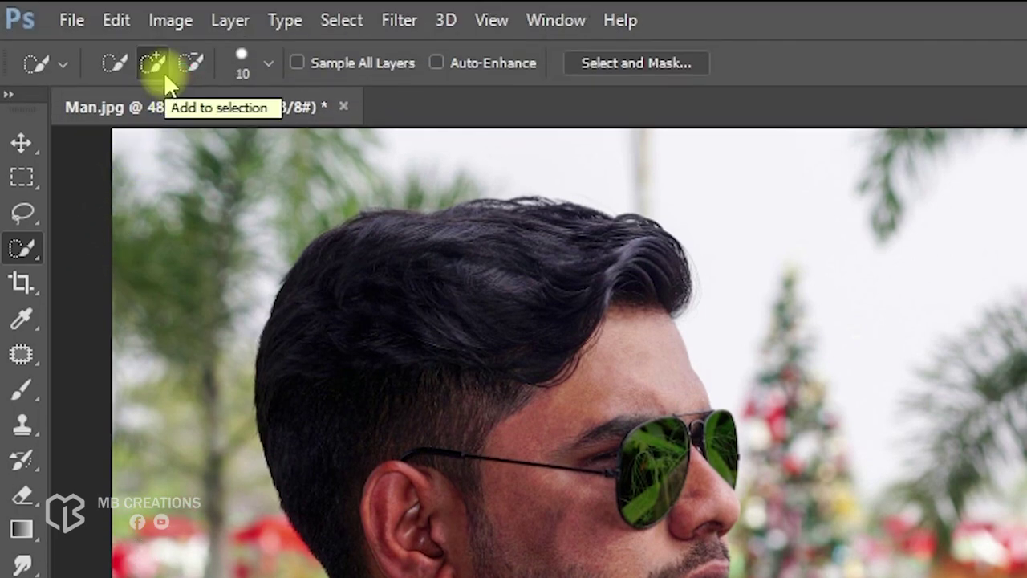
click(160, 63)
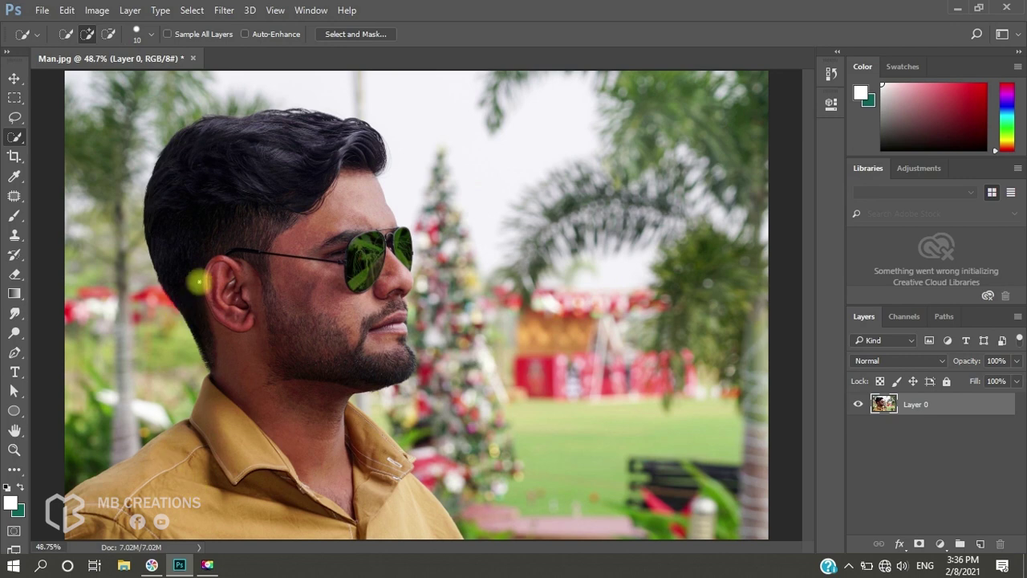
key(bracketright)
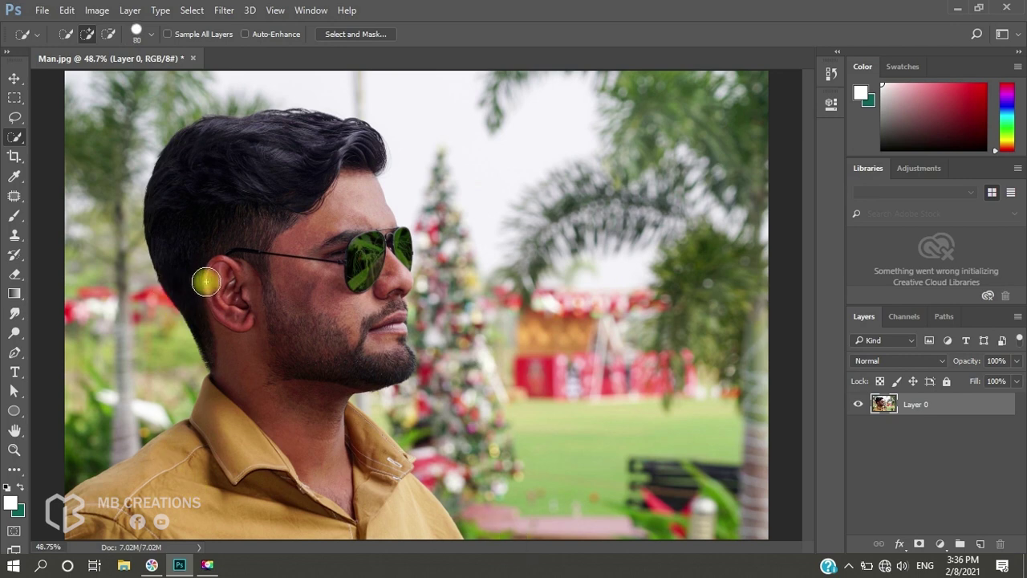
mouse_move(203, 251)
mouse_down()
mouse_move(186, 204)
mouse_move(202, 189)
mouse_move(314, 155)
mouse_move(359, 157)
mouse_move(349, 198)
mouse_move(392, 361)
mouse_move(223, 412)
mouse_move(160, 469)
mouse_move(189, 486)
mouse_move(352, 437)
mouse_move(382, 482)
mouse_move(348, 510)
mouse_up()
Subtract the garden background behind the man's neck and above his shoulder from the selection.
mouse_move(115, 485)
mouse_down()
mouse_move(178, 435)
mouse_move(214, 350)
mouse_move(200, 338)
mouse_move(146, 444)
mouse_move(167, 457)
mouse_move(166, 432)
mouse_move(51, 370)
mouse_up()
mouse_move(173, 445)
mouse_down()
mouse_move(163, 381)
mouse_move(75, 253)
mouse_move(112, 390)
mouse_up()
drag(171, 416, 96, 384)
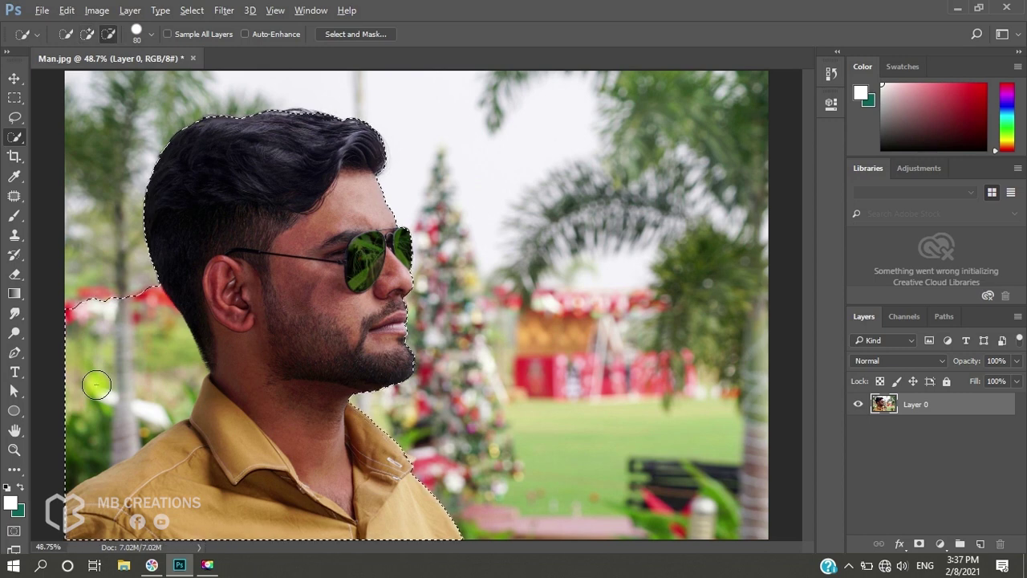
mouse_move(141, 287)
mouse_down()
mouse_move(185, 387)
mouse_move(159, 420)
mouse_move(108, 448)
mouse_move(144, 420)
mouse_move(150, 373)
mouse_move(176, 343)
mouse_move(188, 381)
mouse_move(191, 330)
mouse_up()
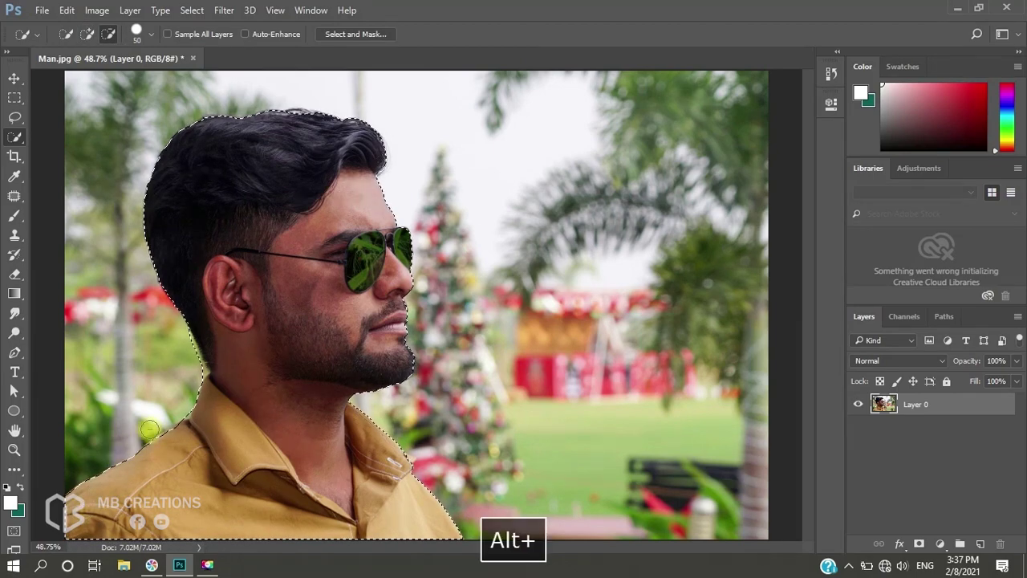
Refine the selection edge along the nape, rear collar and shoulder with the brush size reduced to 30.
alt+scroll(146, 435, up, 4)
key(bracketleft)
key(bracketleft)
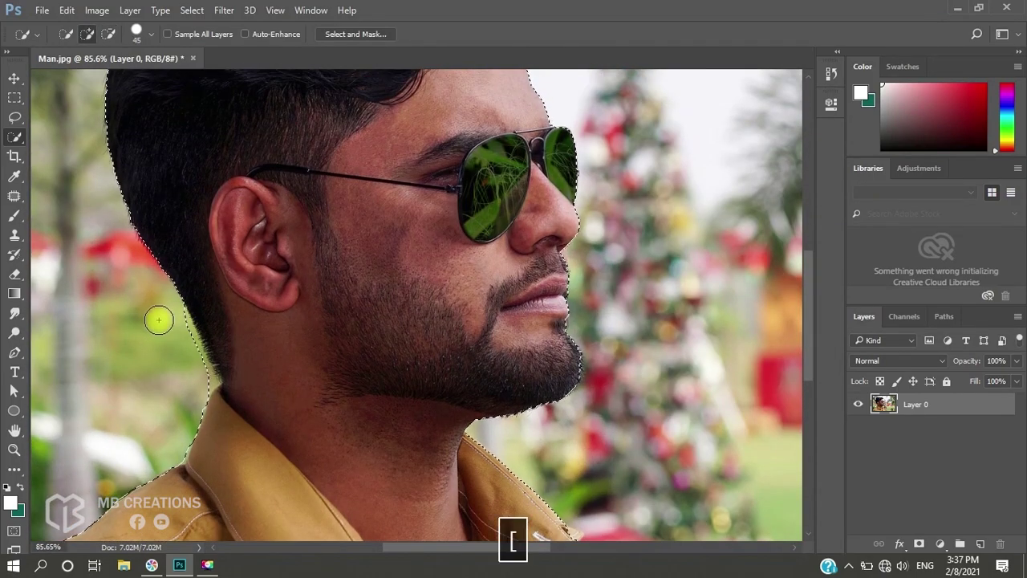
scroll(137, 447, left, 5)
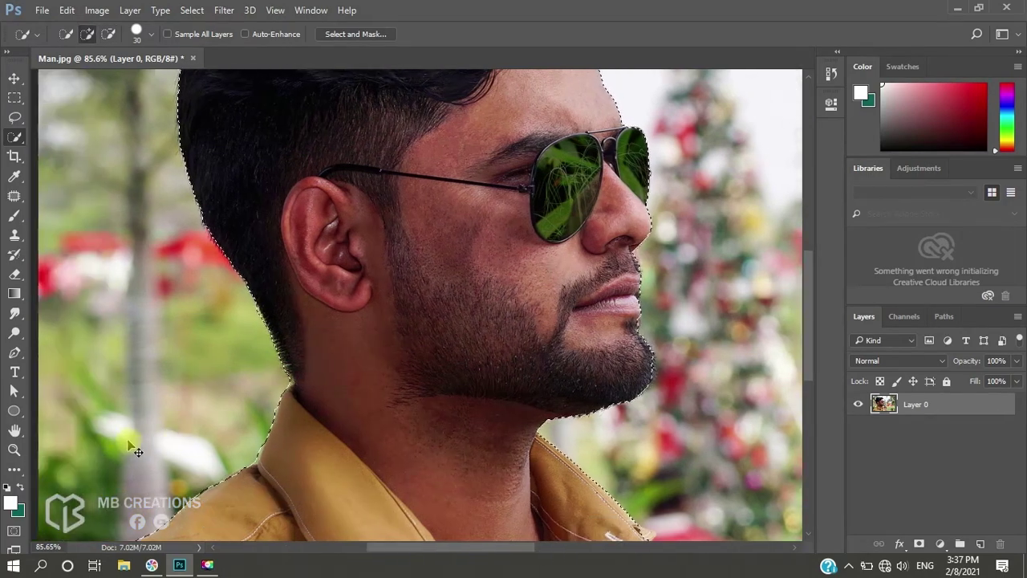
scroll(246, 406, down, 4)
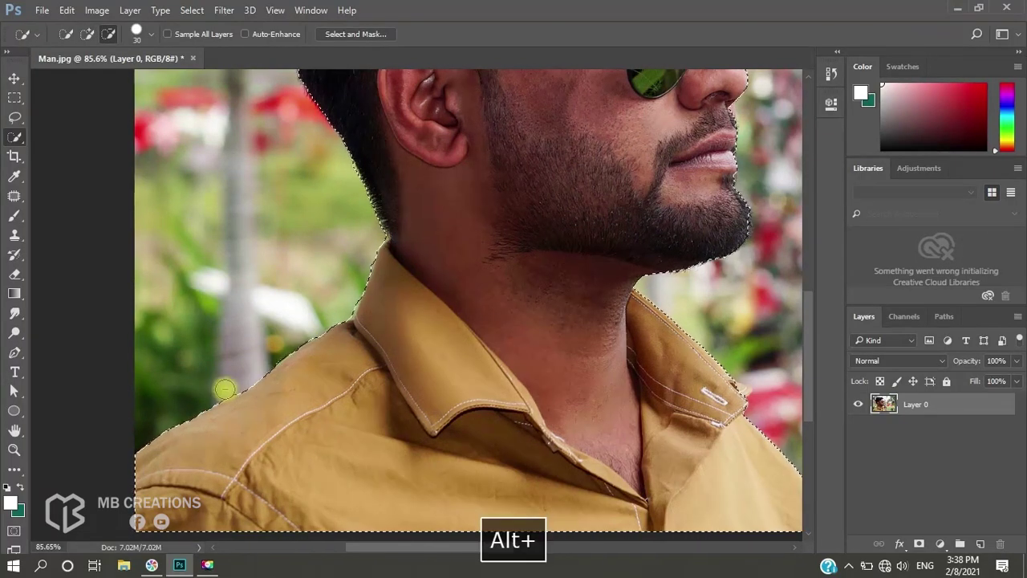
scroll(321, 384, down, 3)
Clean up the selection edge along the top of the man's hair, removing the excess background.
scroll(380, 380, up, 5)
scroll(472, 280, up, 5)
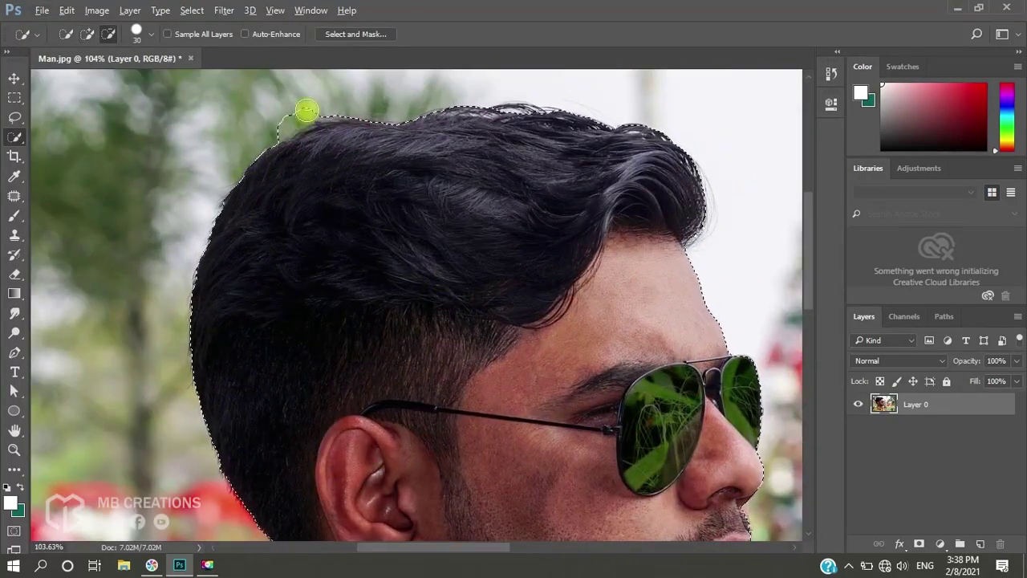
scroll(394, 122, right, 3)
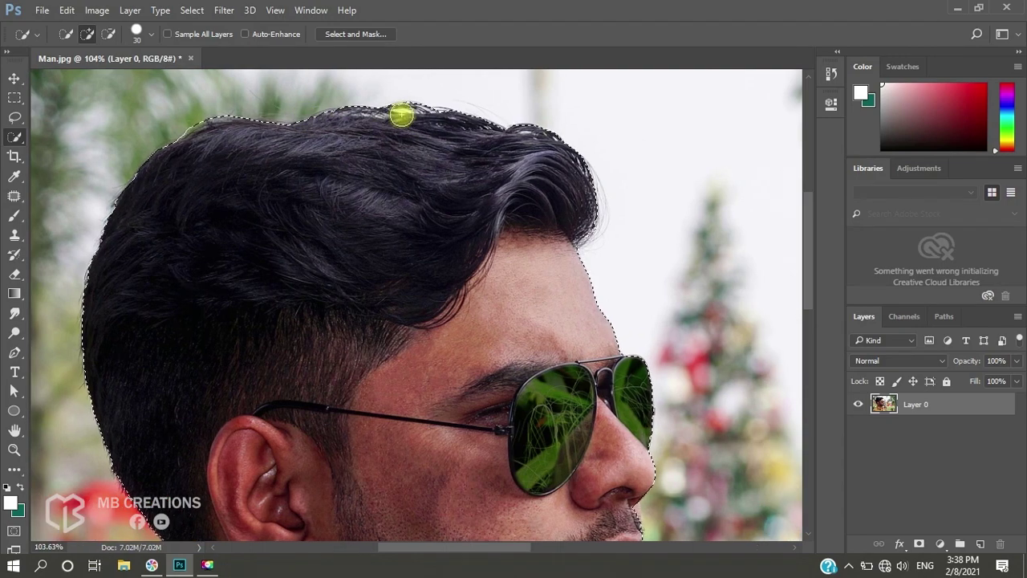
Refine the selection edge along the sunglasses, nose and lips, reducing the brush size to 20.
scroll(502, 203, down, 2)
scroll(500, 270, right, 2)
scroll(477, 329, up, 7)
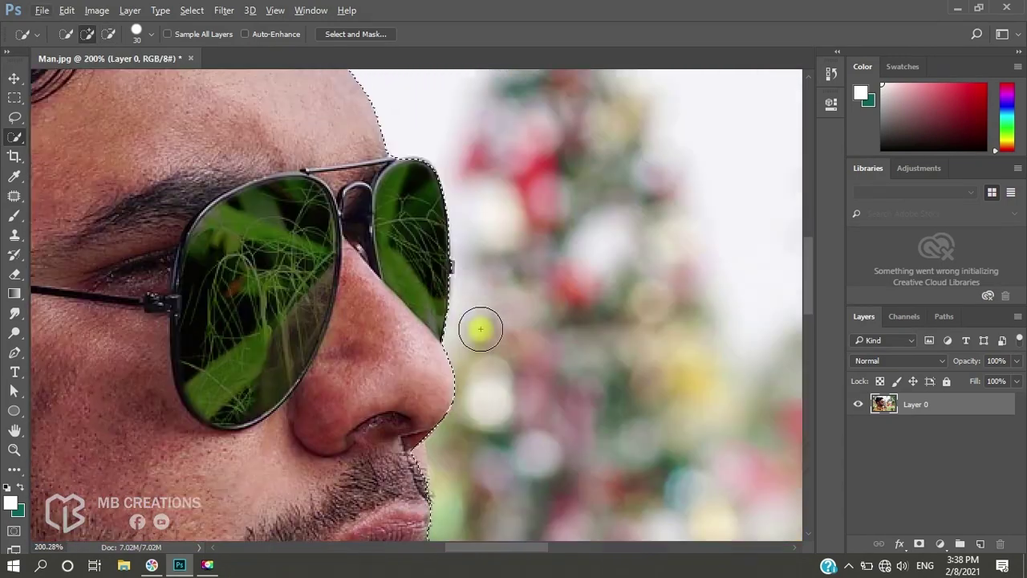
scroll(409, 420, down, 1)
scroll(407, 365, down, 2)
scroll(406, 366, down, 1)
key(bracketleft)
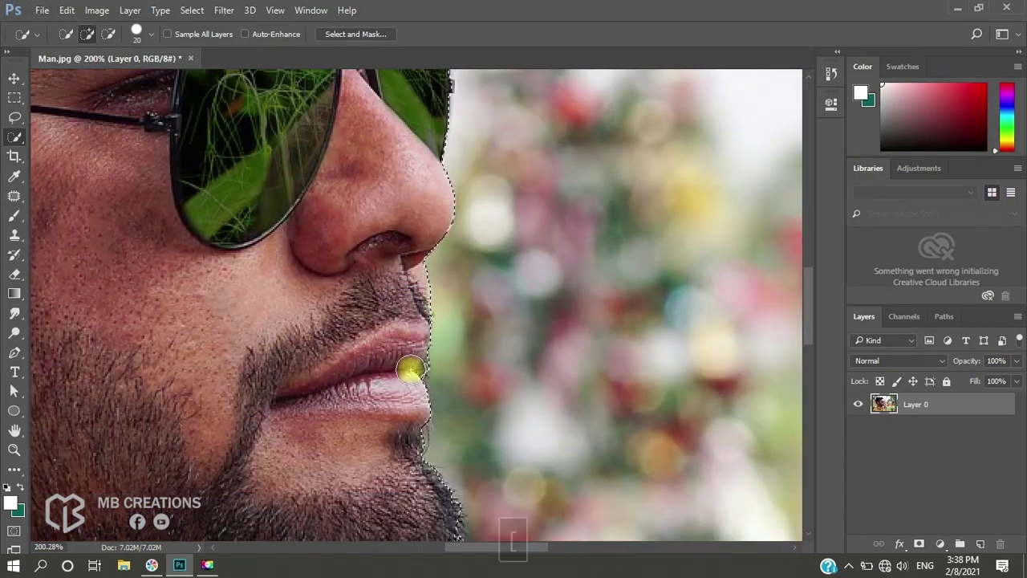
scroll(393, 442, down, 4)
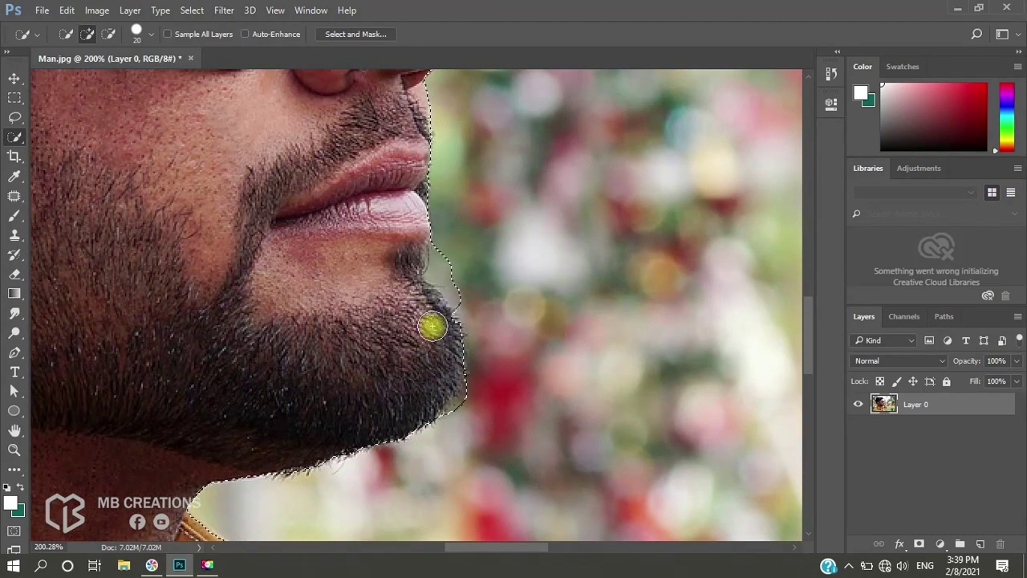
Correct the selection edge below the lips and around the bearded chin with brush size 9.
scroll(406, 291, up, 1)
key(bracketleft)
key(bracketleft)
drag(439, 266, 438, 304)
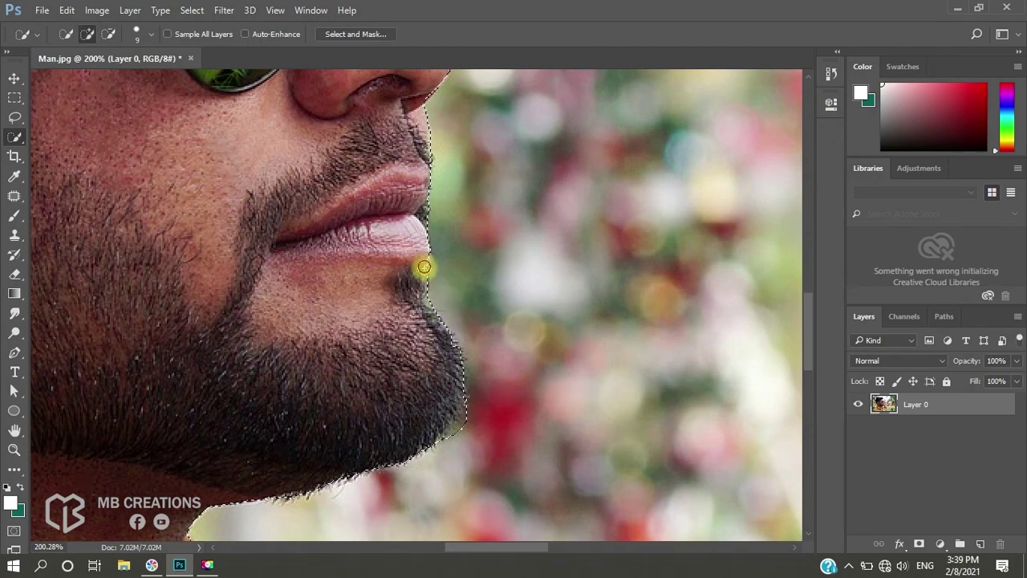
scroll(457, 337, down, 2)
drag(468, 355, 451, 376)
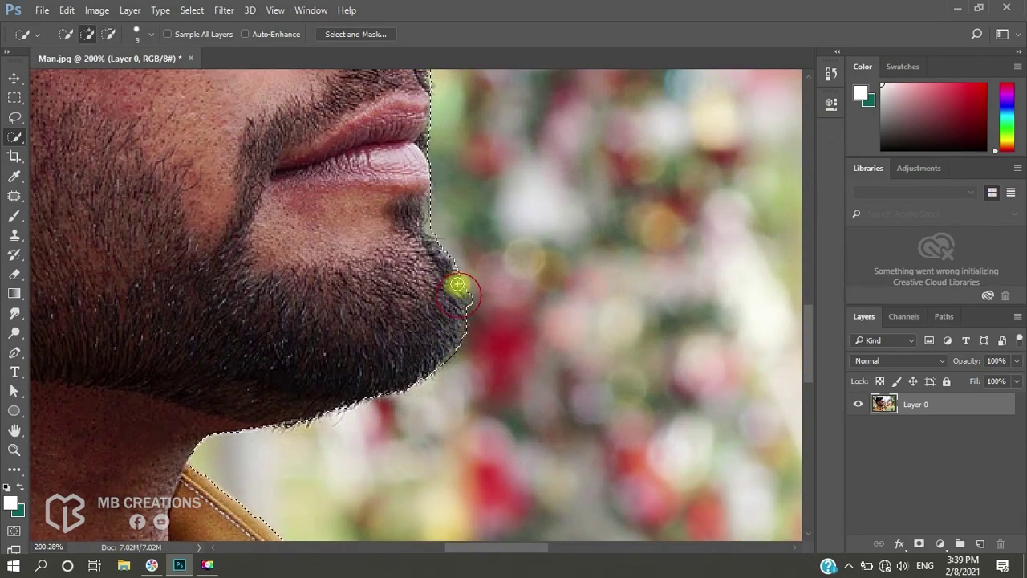
Add the missing tip of the front collar to the selection and check the shirt's front edge.
scroll(458, 286, down, 3)
scroll(337, 297, down, 8)
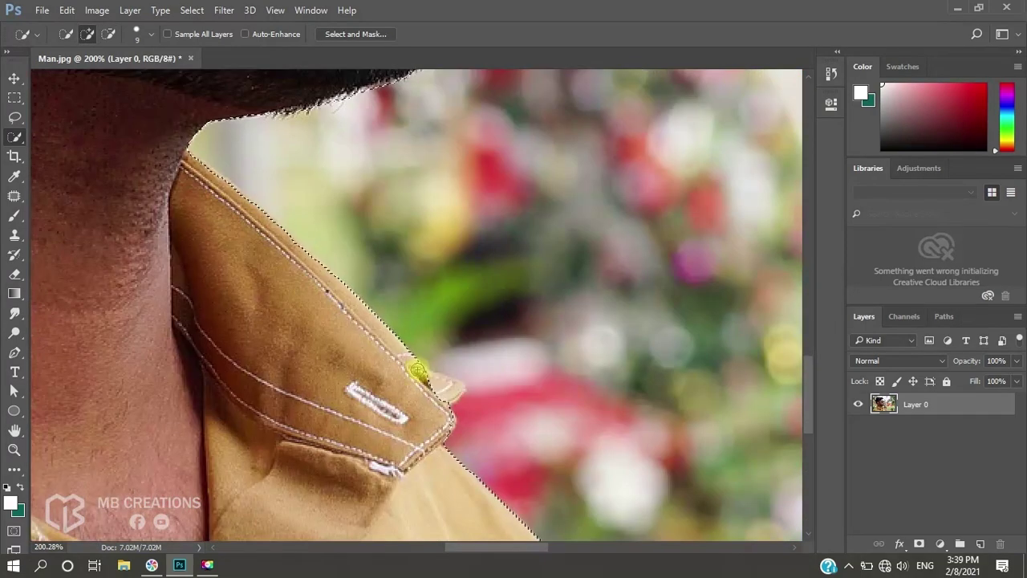
scroll(457, 333, down, 6)
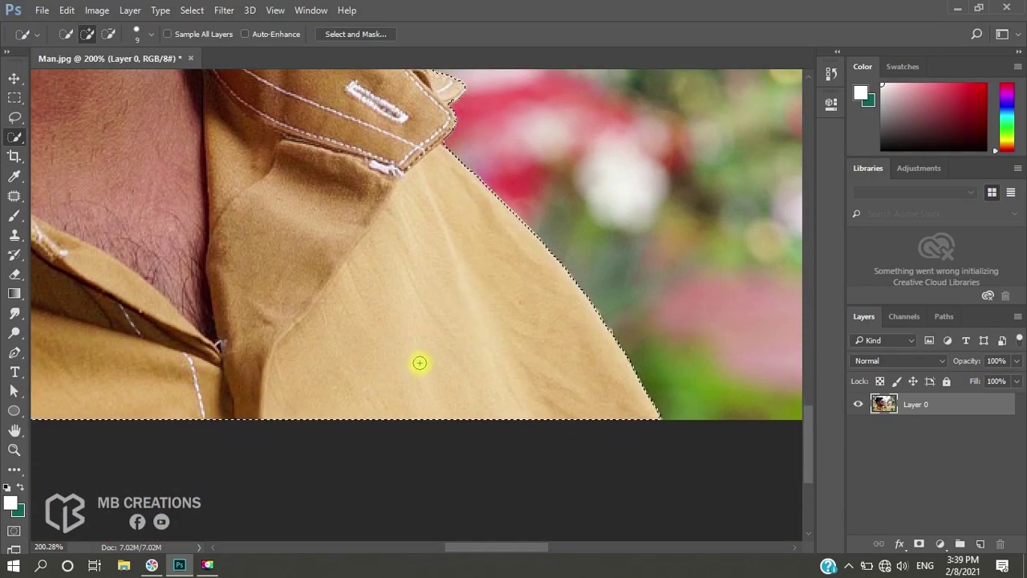
key(ctrl+0)
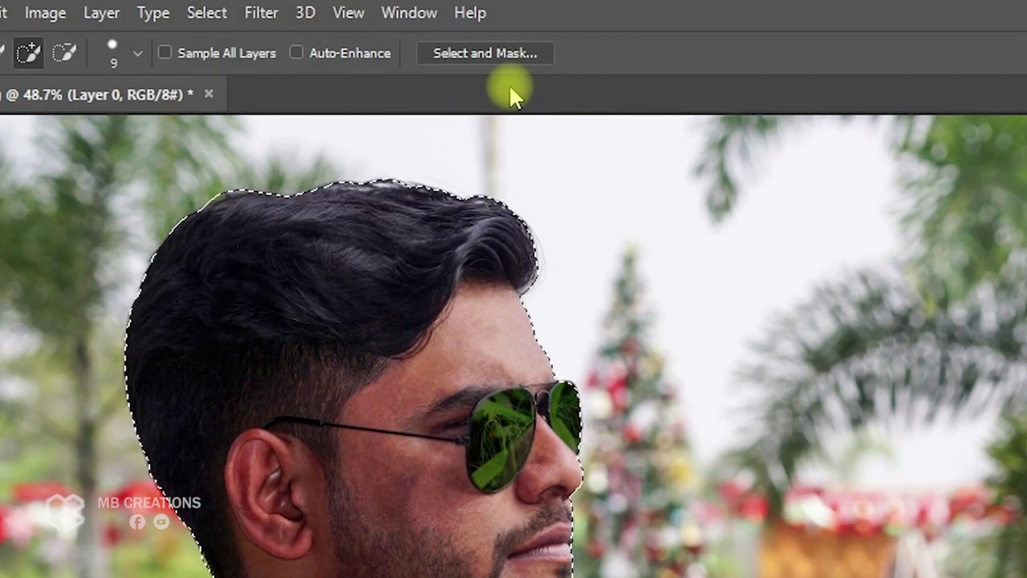
Open the selection in Select and Mask with the Overlay view and enable Smart Radius.
click(502, 56)
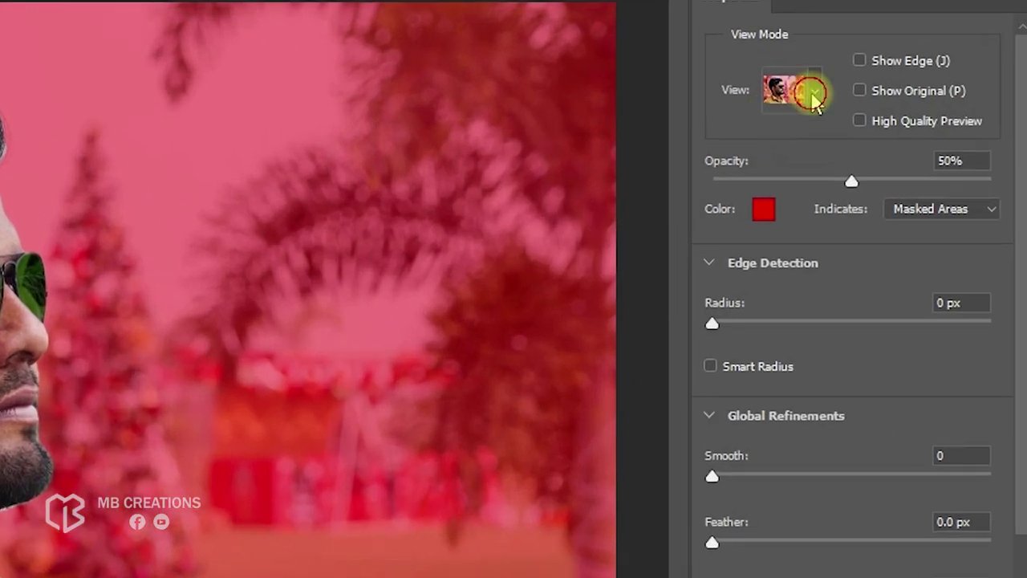
click(886, 124)
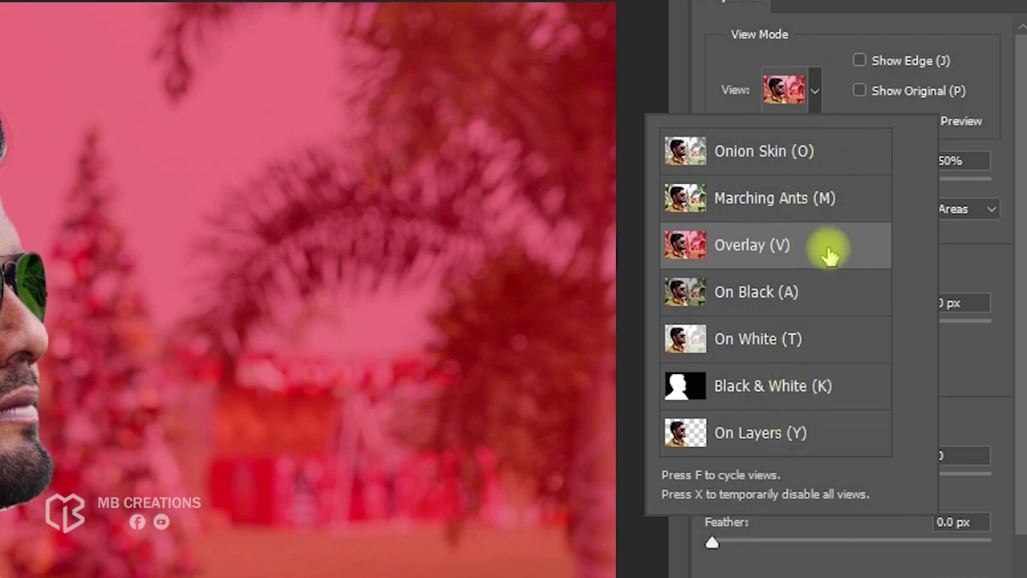
click(805, 35)
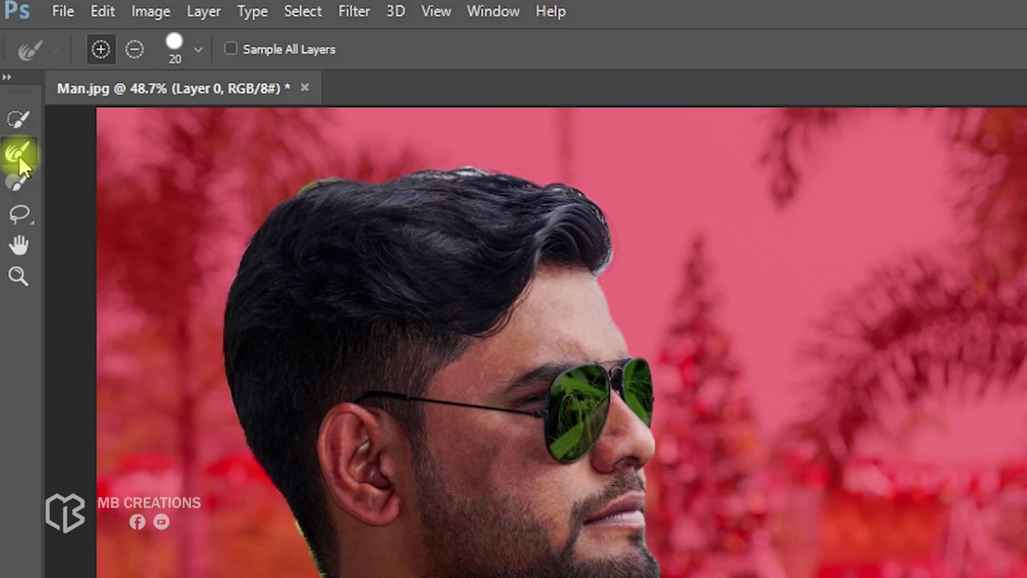
Brush along the man's hair outline with the Refine Edge Brush at size 20 to clean up the hair edge.
scroll(331, 240, up, 5)
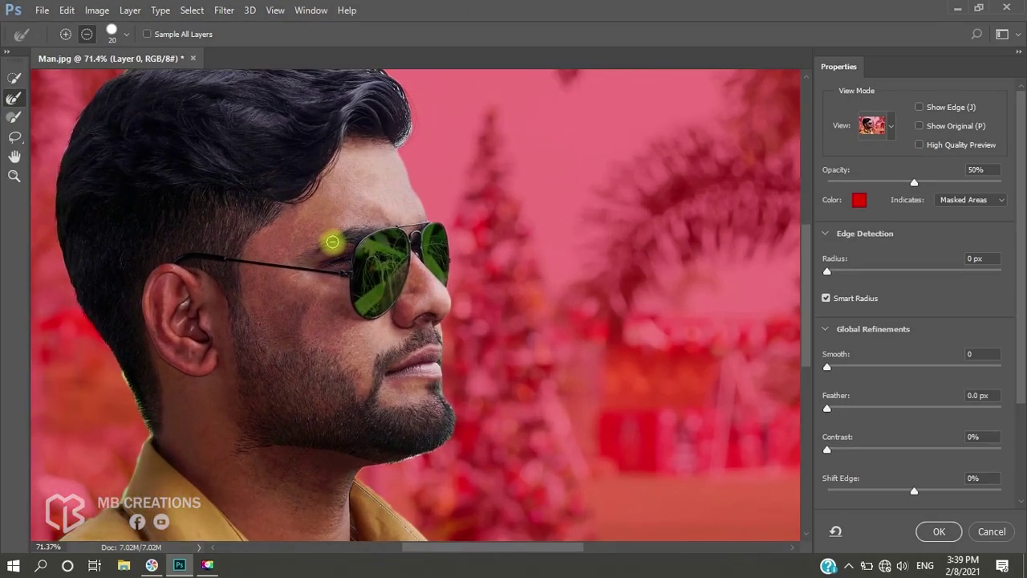
scroll(366, 236, up, 2)
scroll(374, 243, left, 2)
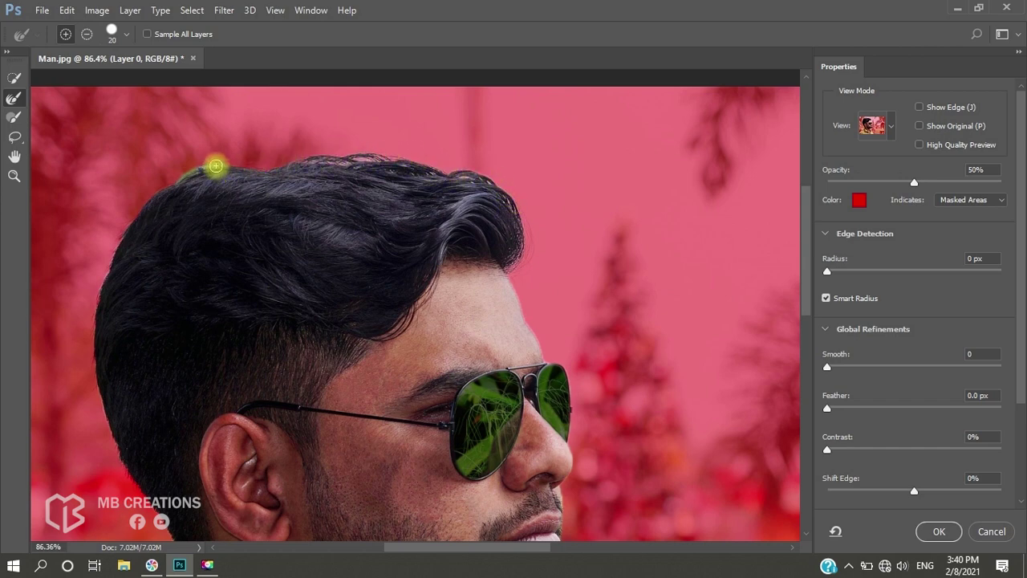
mouse_move(216, 166)
mouse_down()
mouse_move(183, 174)
mouse_move(209, 175)
mouse_up()
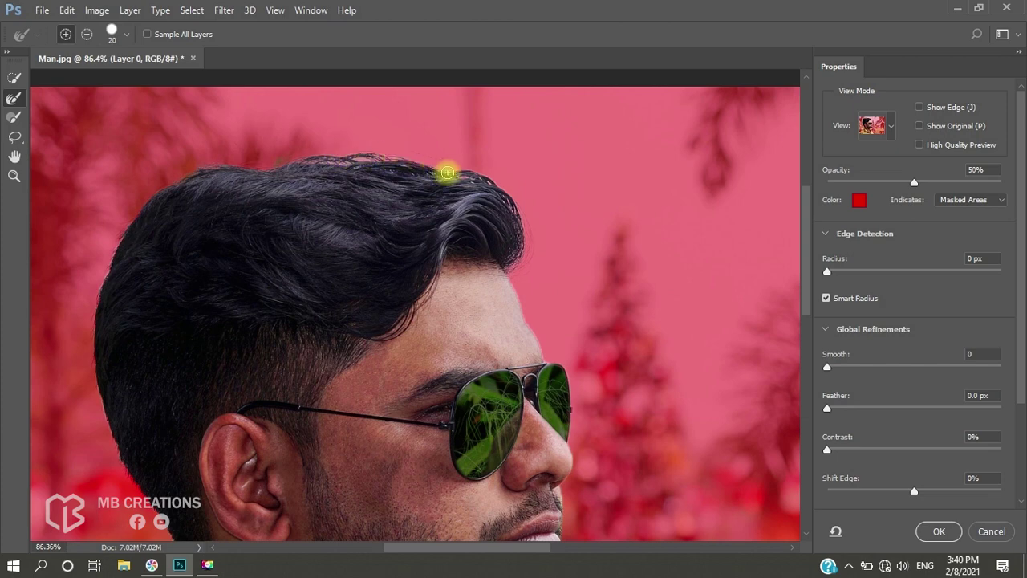
scroll(529, 249, down, 5)
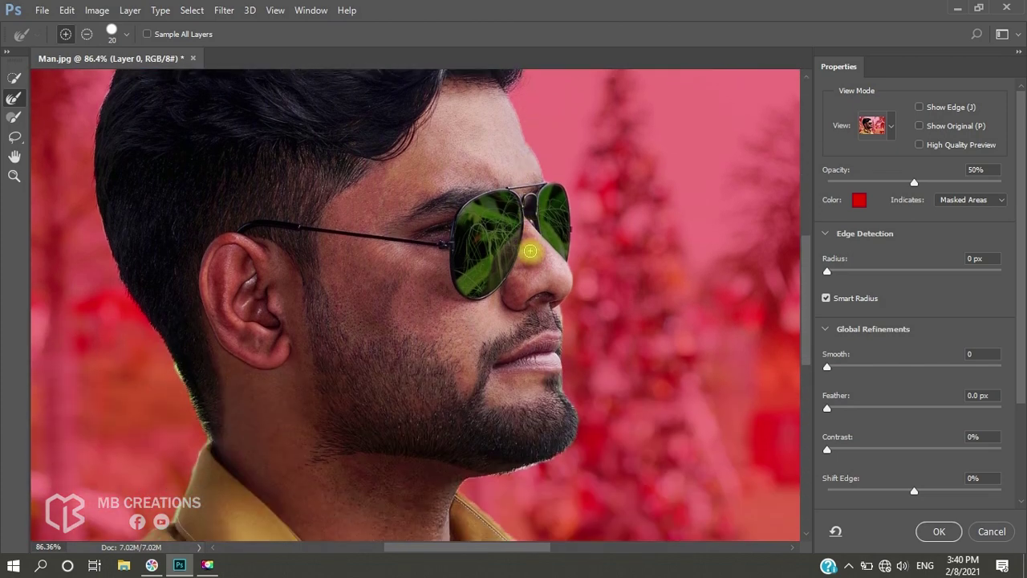
key(ctrl+0)
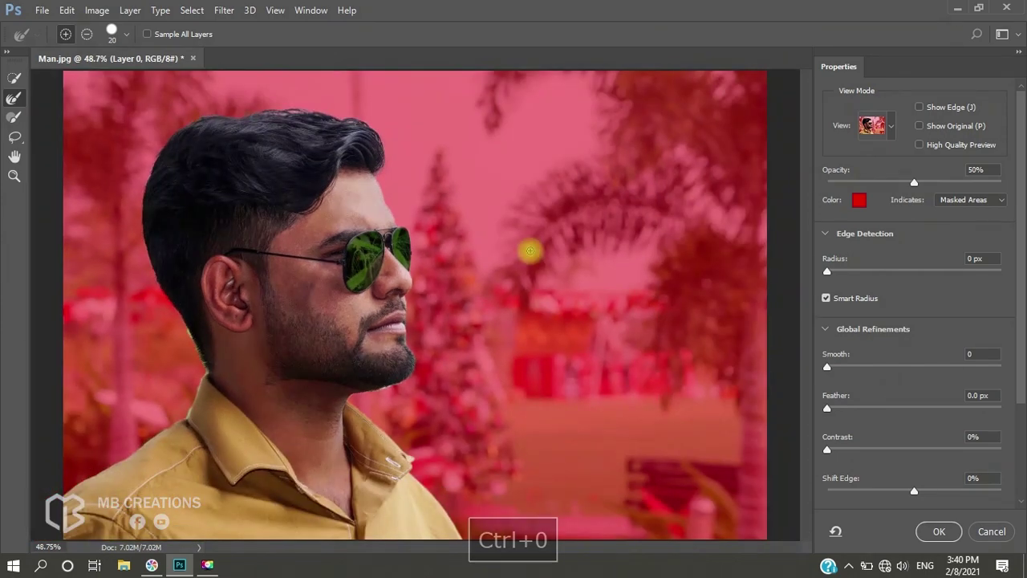
Output the refined selection to a new layer and apply Select and Mask.
drag(1023, 285, 1023, 409)
click(992, 462)
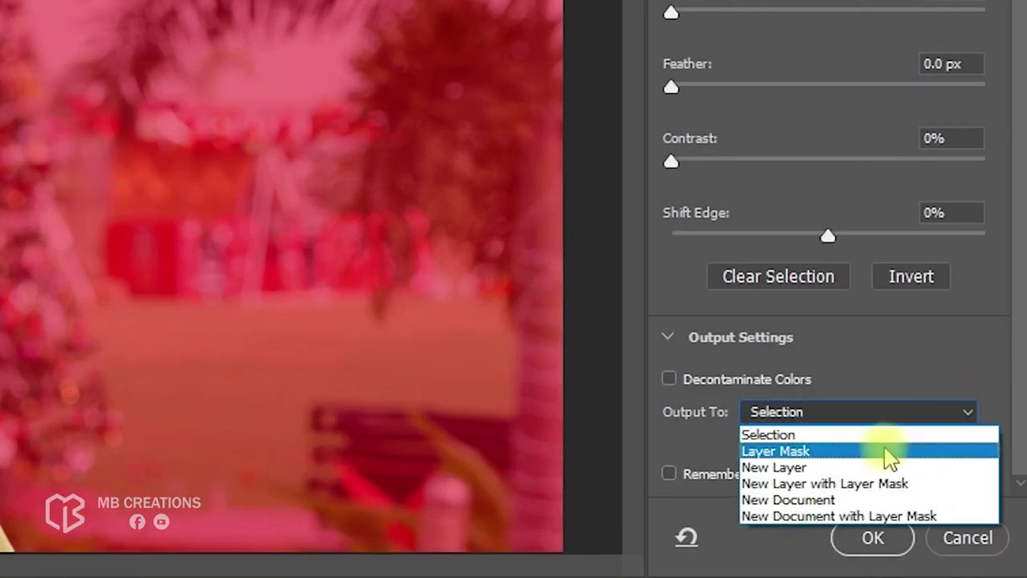
click(827, 467)
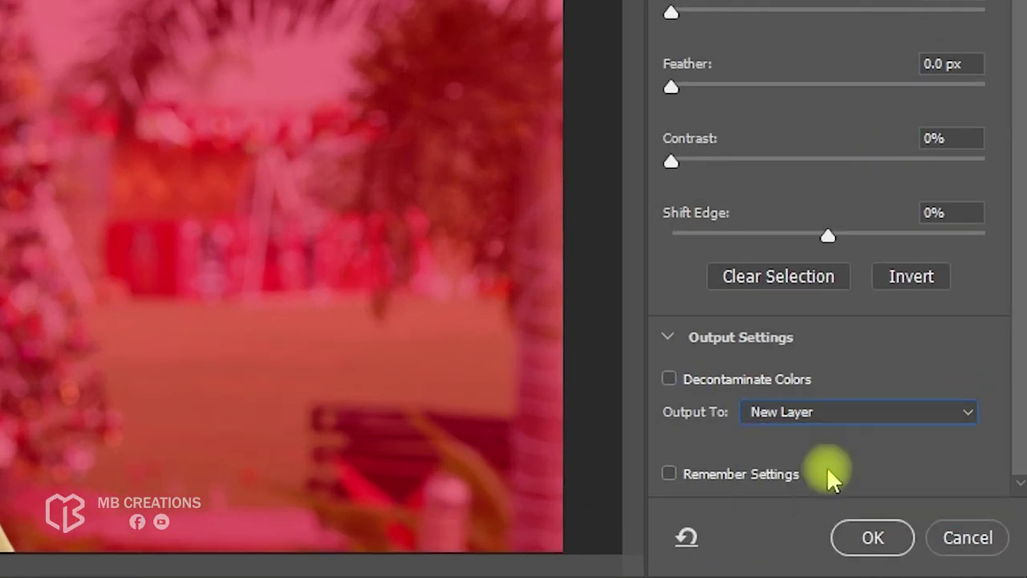
click(872, 538)
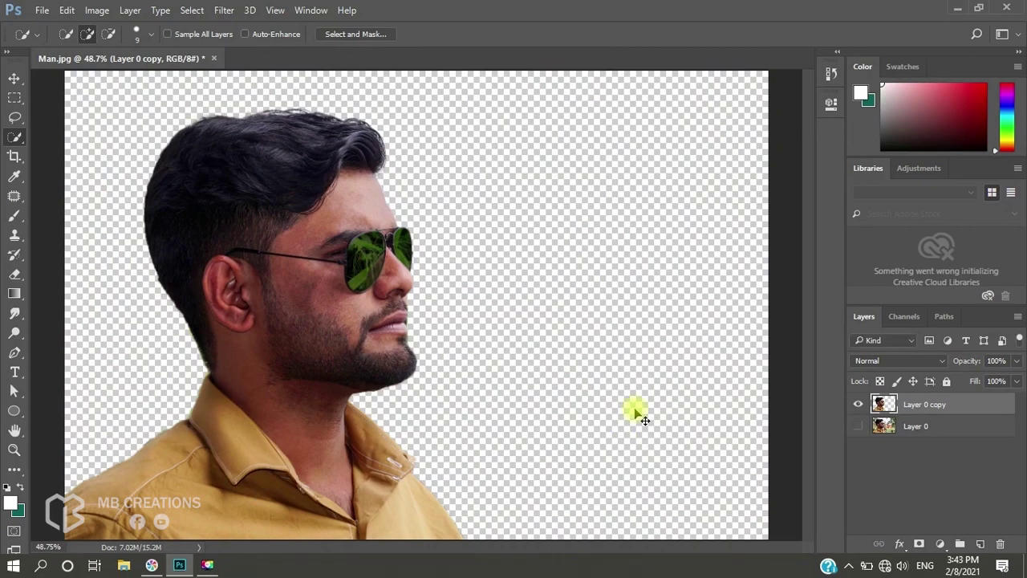
Create a document named "Pop Out Effect", 1000 x 1000 pixels at 72 pixels/inch, RGB Color, with a white background.
key(ctrl+n)
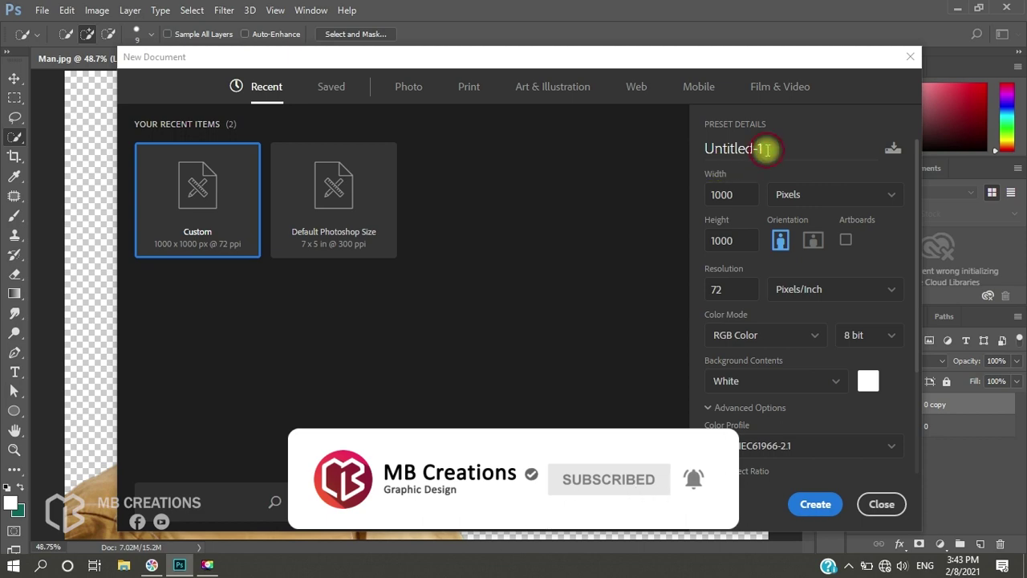
double_click(766, 149)
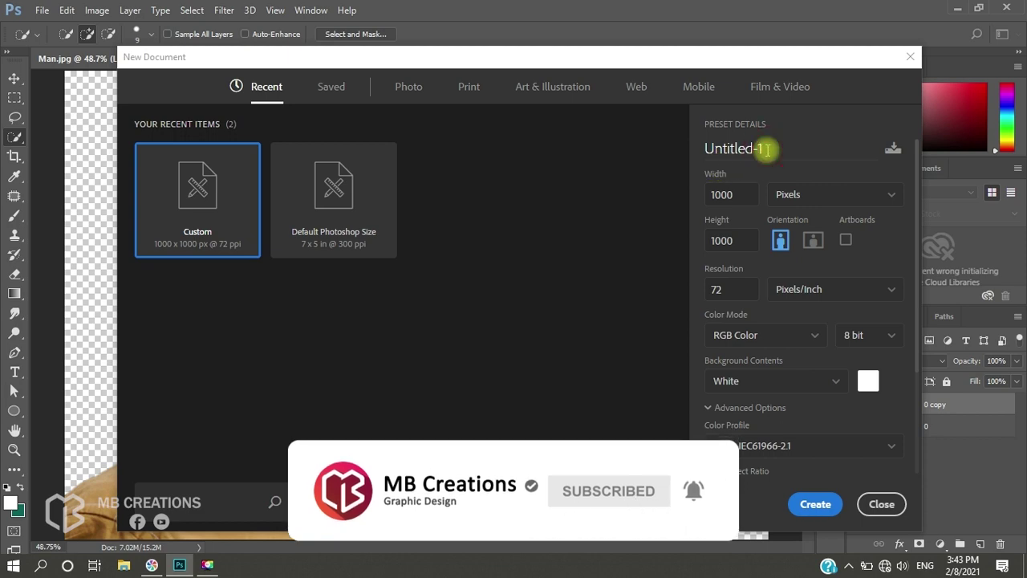
text(Pop Out Effect)
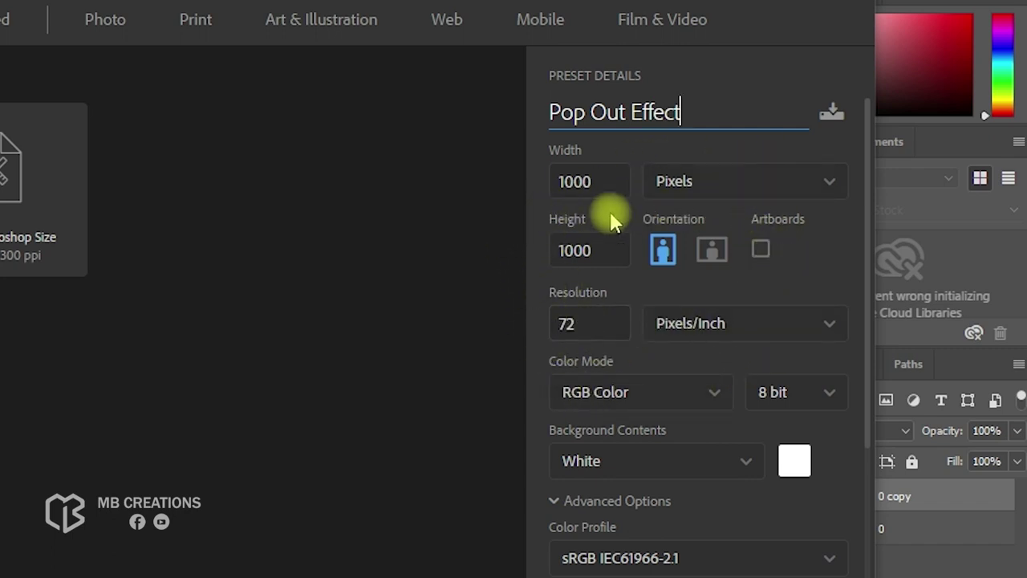
click(729, 358)
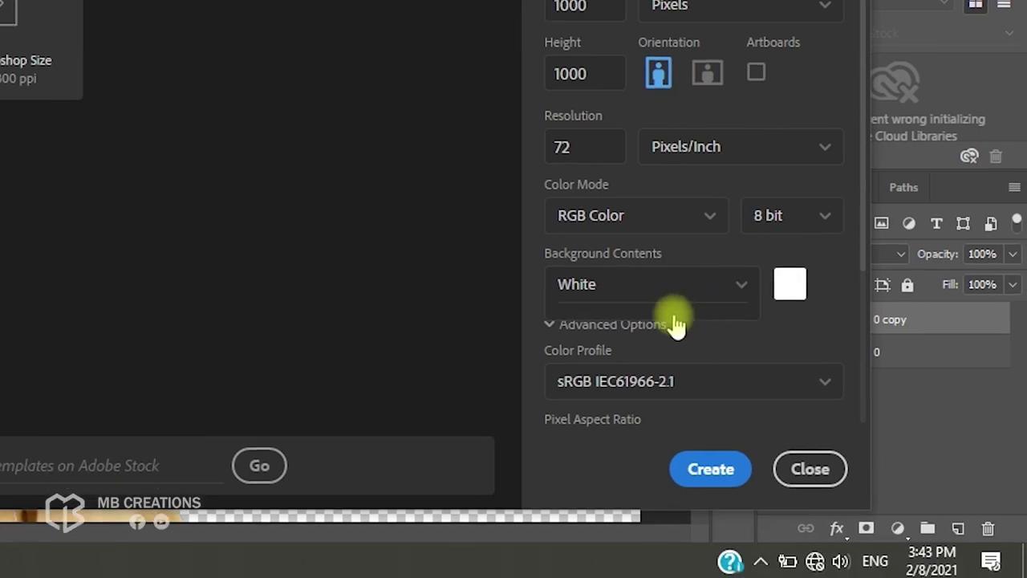
click(650, 394)
click(436, 347)
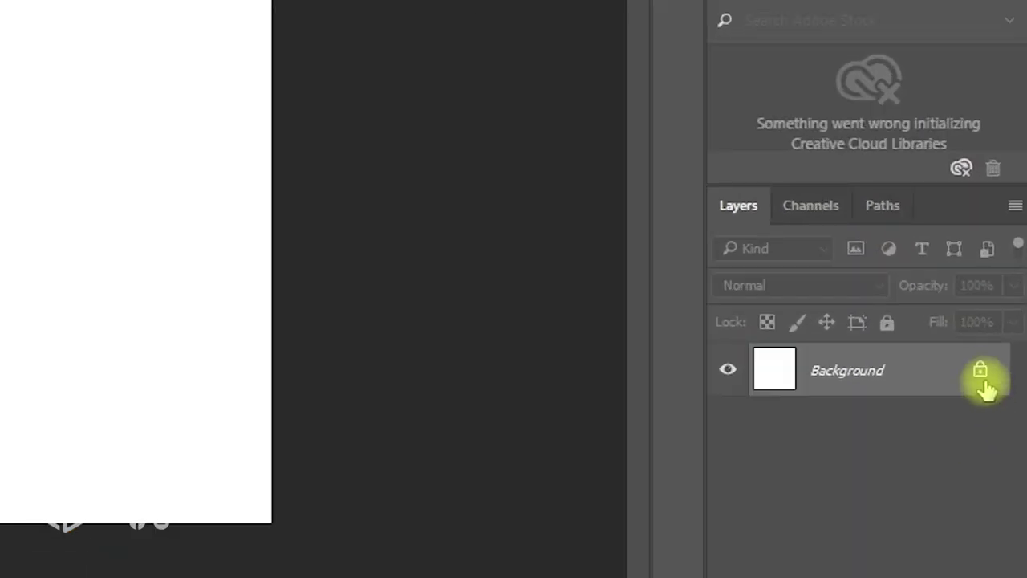
Unlock the Background layer and draw a circle about 798 px in diameter near the canvas centre with the Ellipse Tool.
click(998, 407)
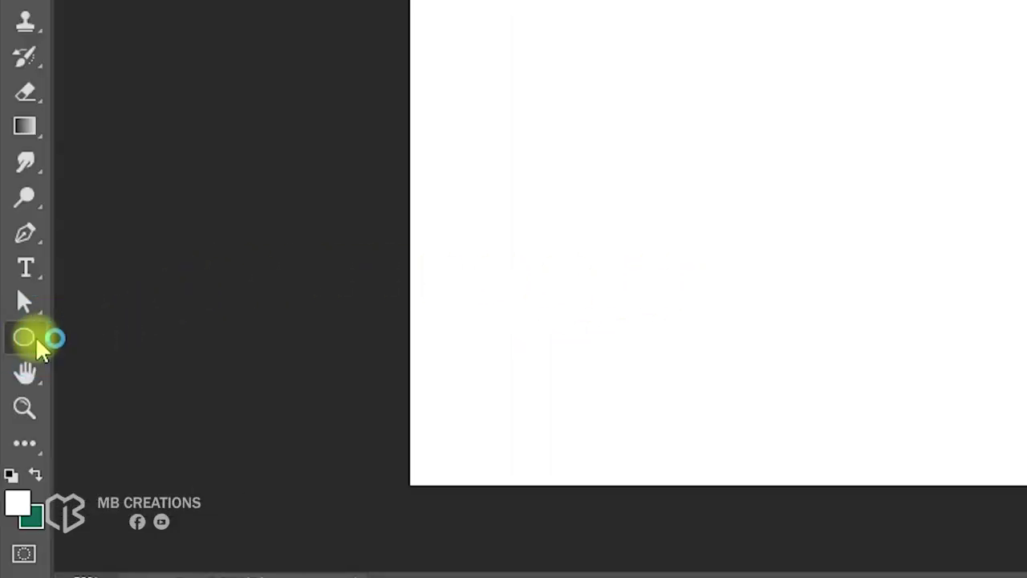
right_click(39, 339)
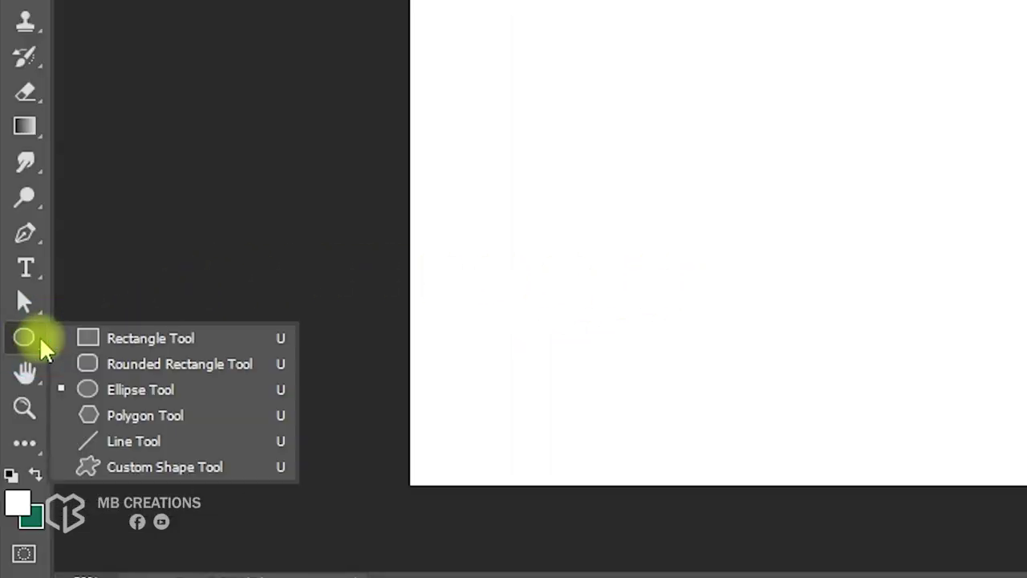
click(137, 390)
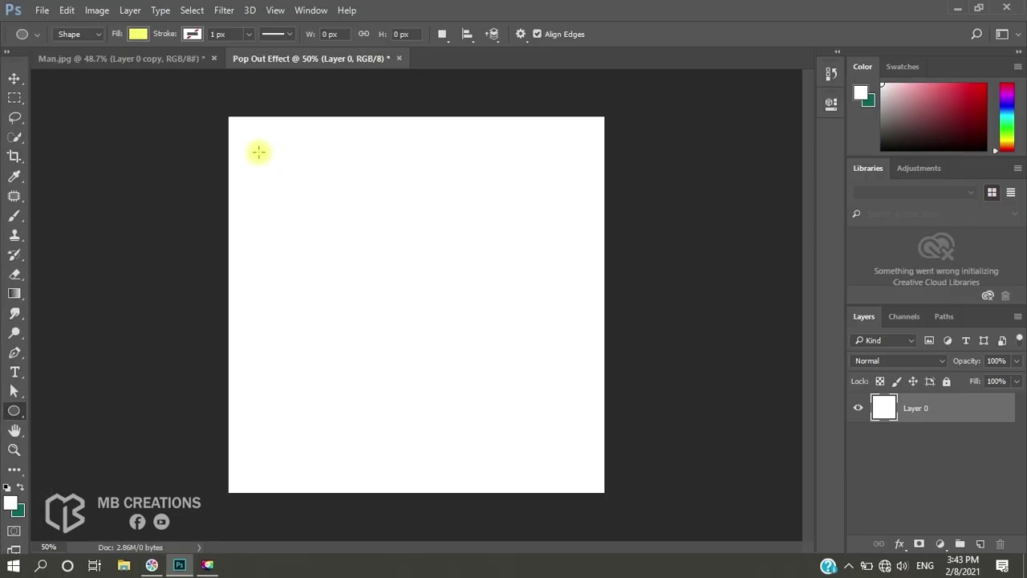
drag(258, 152, 557, 458)
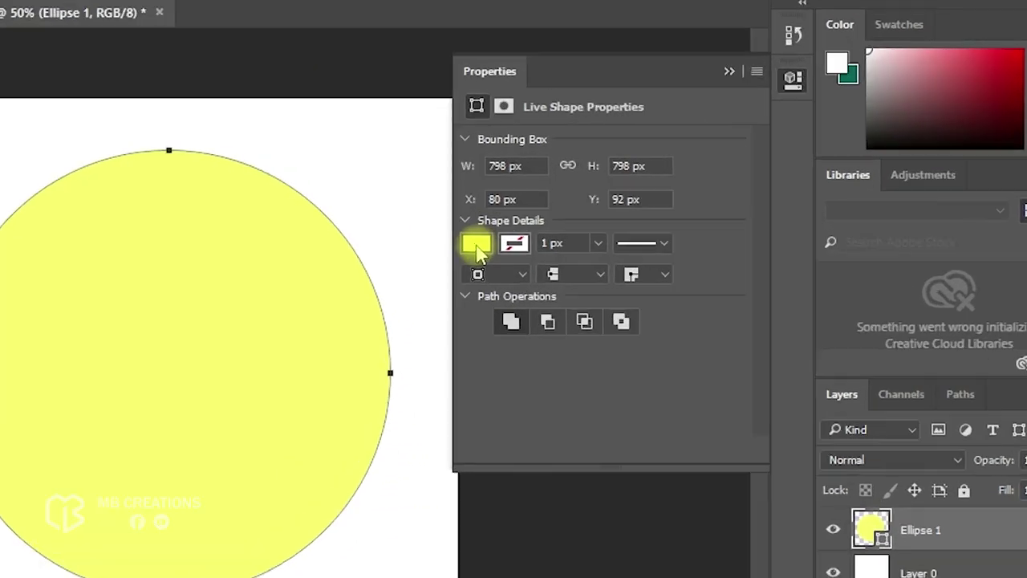
Set the circle's fill to the solid yellow color fff568.
click(618, 216)
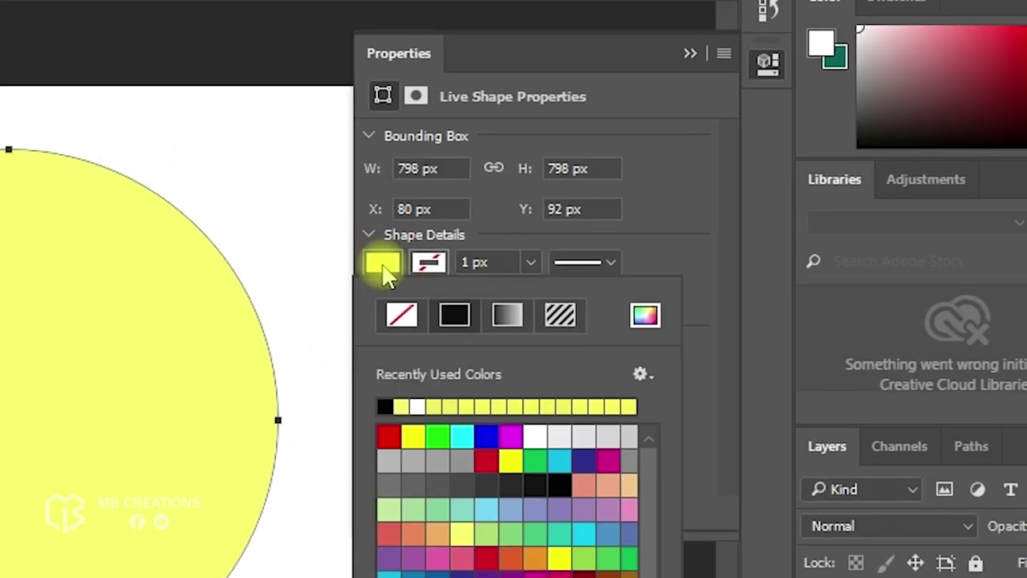
click(648, 318)
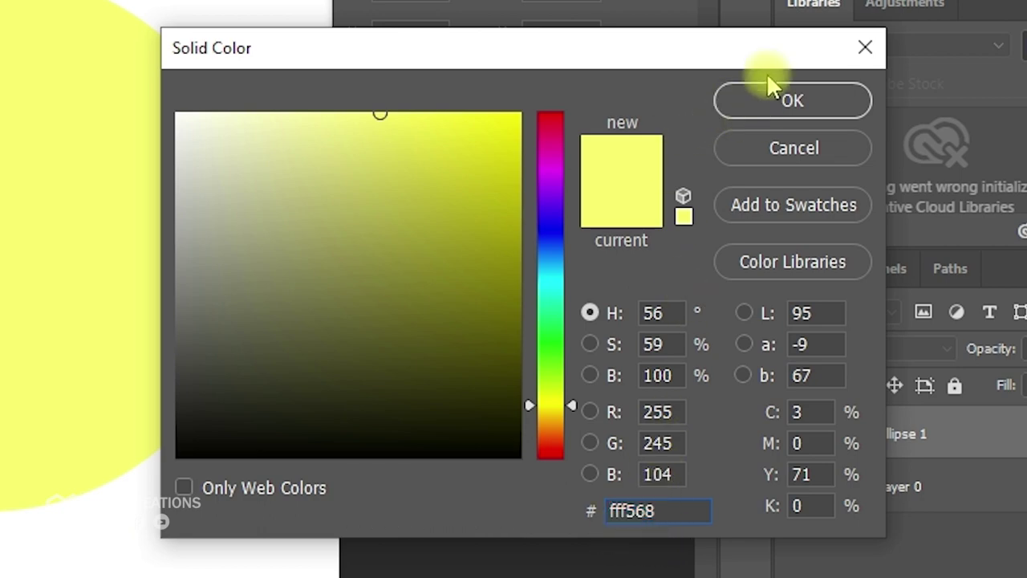
click(782, 101)
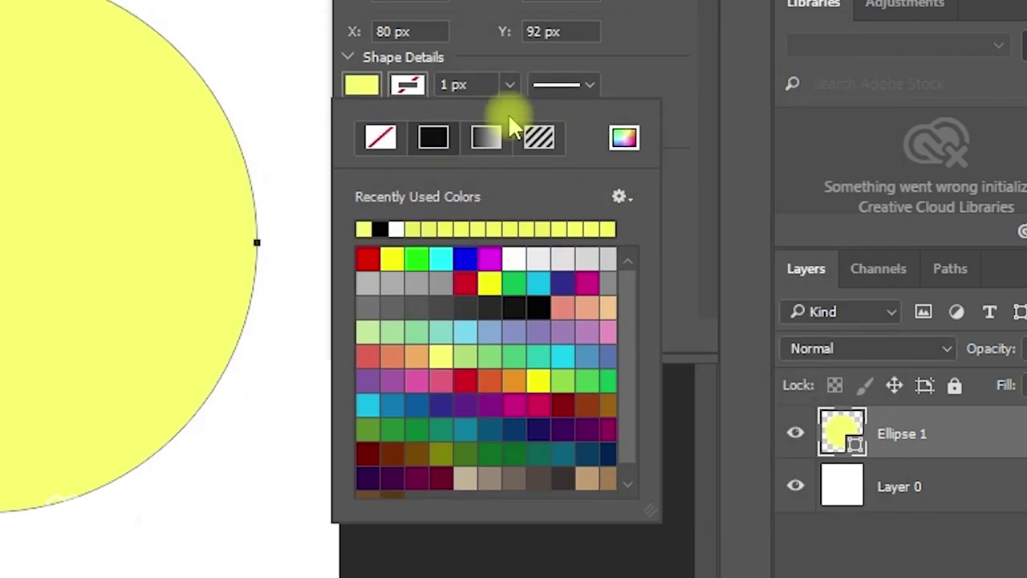
Give the circle a solid white (ffffff) stroke 10 px wide and collapse the shape properties.
click(408, 85)
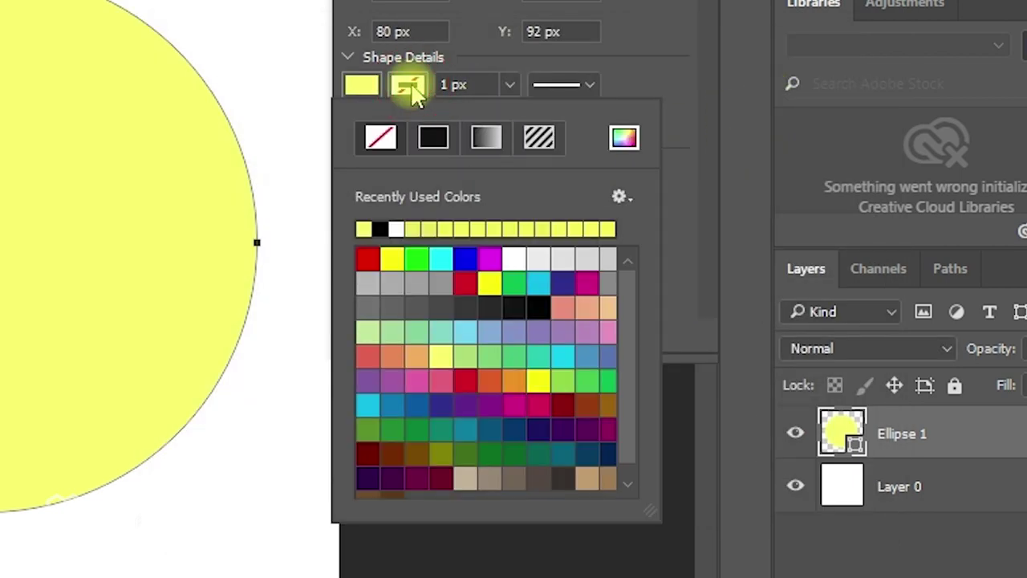
click(623, 137)
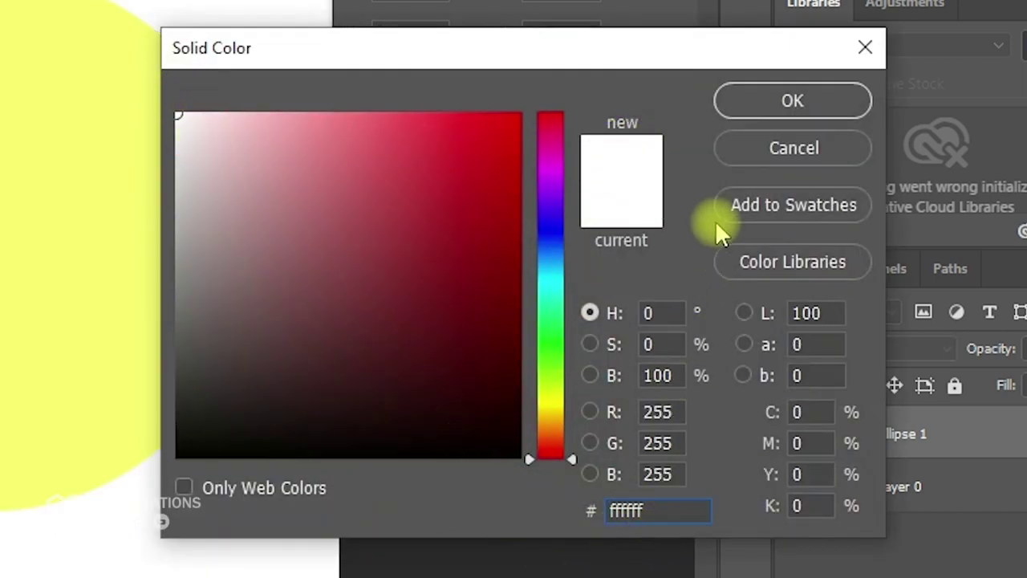
click(752, 100)
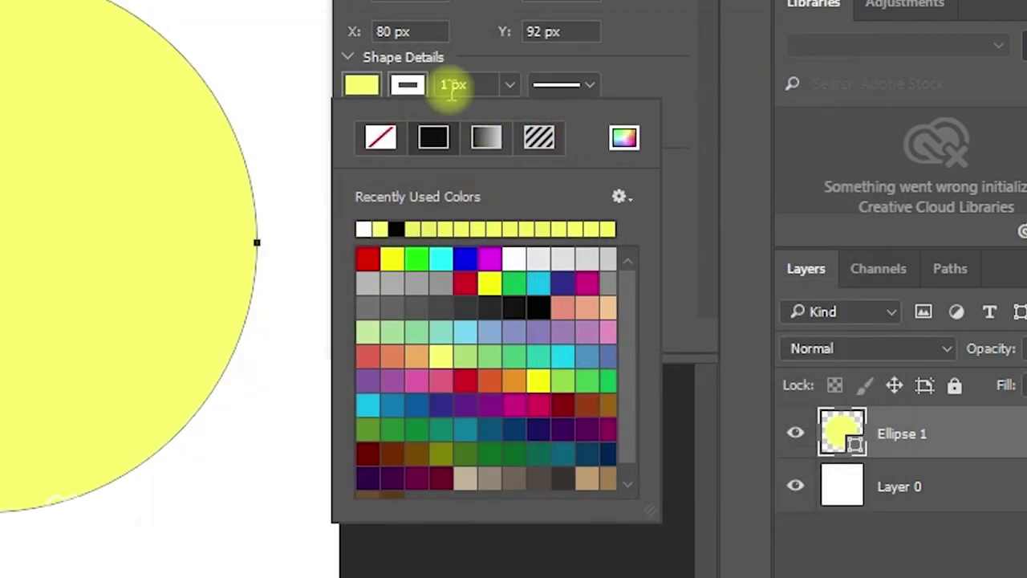
click(479, 90)
double_click(484, 95)
text(10)
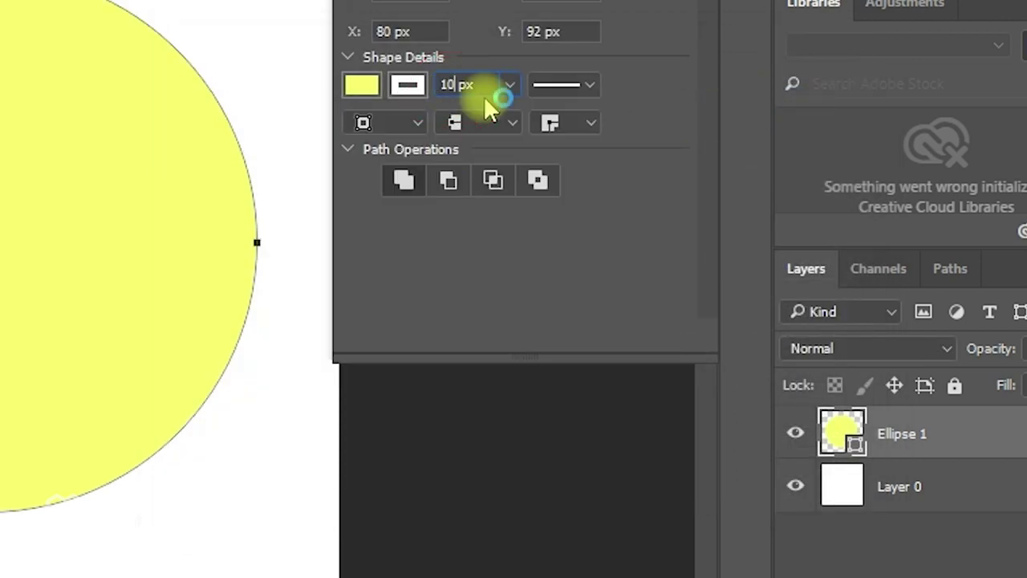
key(Return)
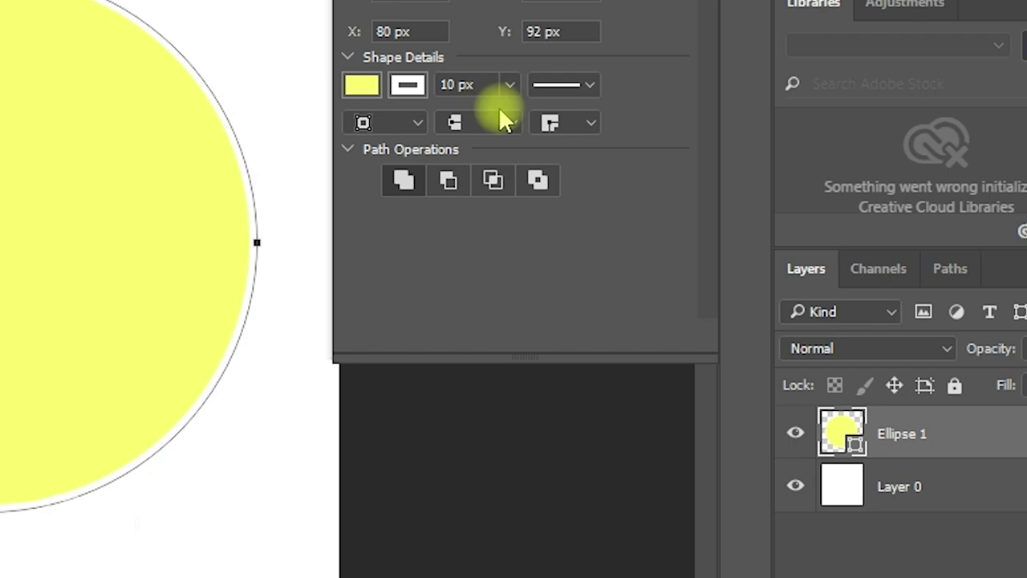
click(592, 85)
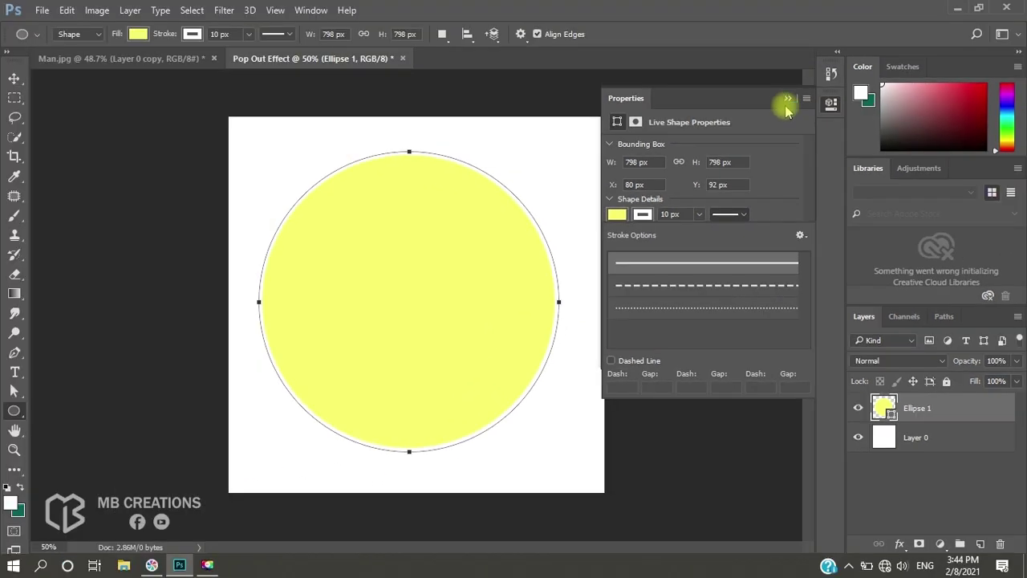
click(785, 102)
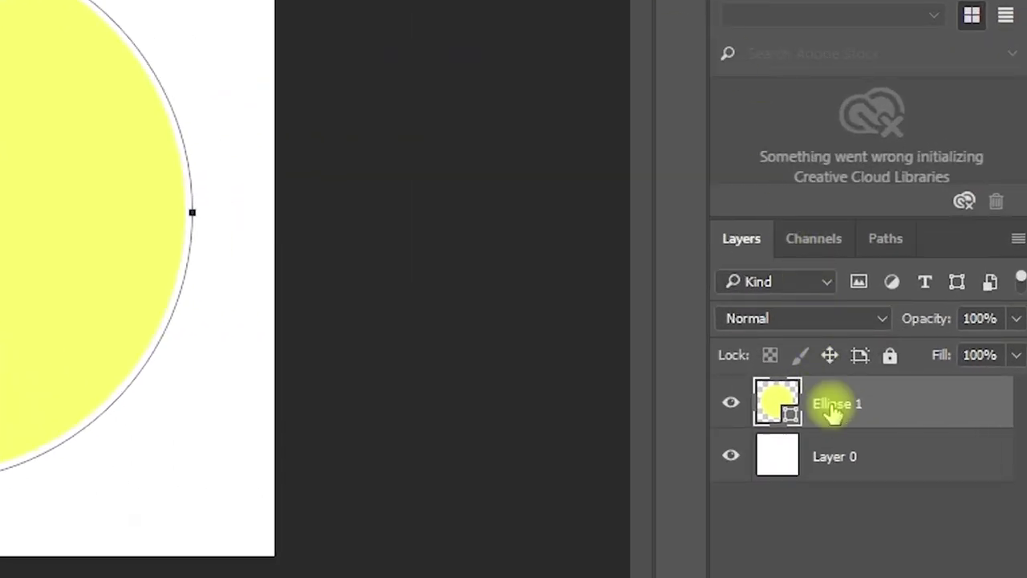
Select Layer 0 and load the Black, White preset for the Gradient Tool in the Gradient Editor.
click(940, 431)
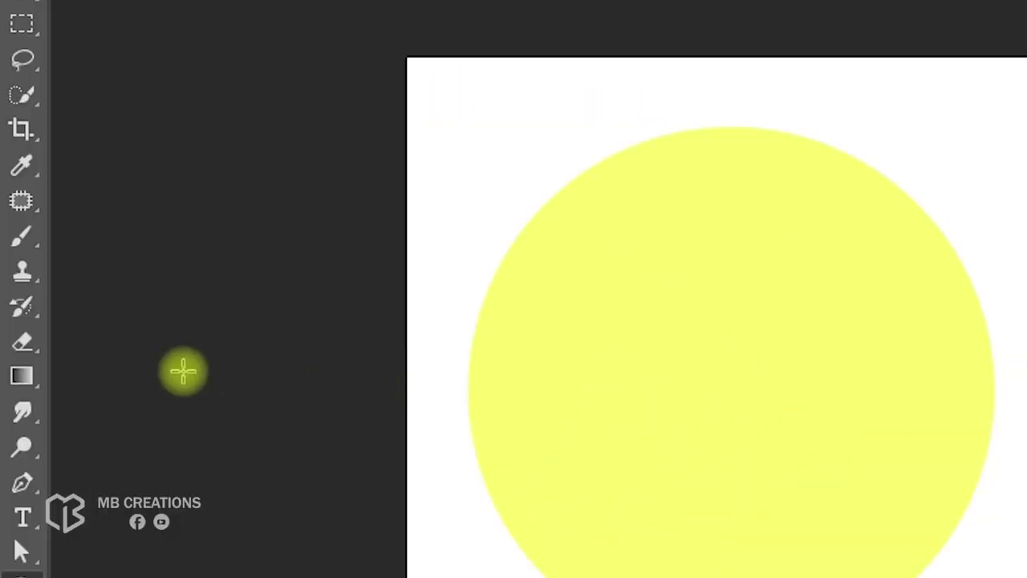
right_click(22, 375)
click(121, 380)
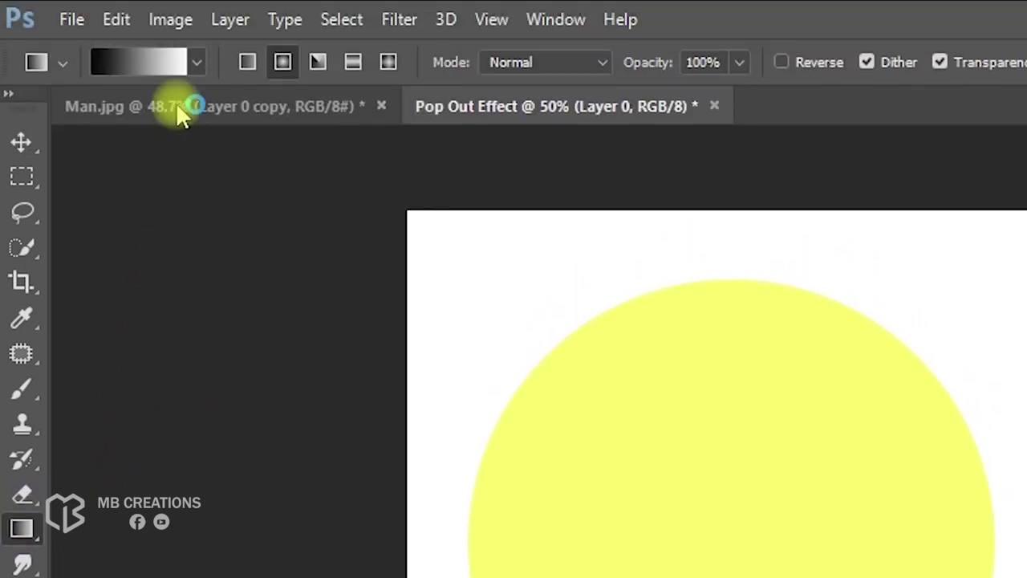
click(162, 63)
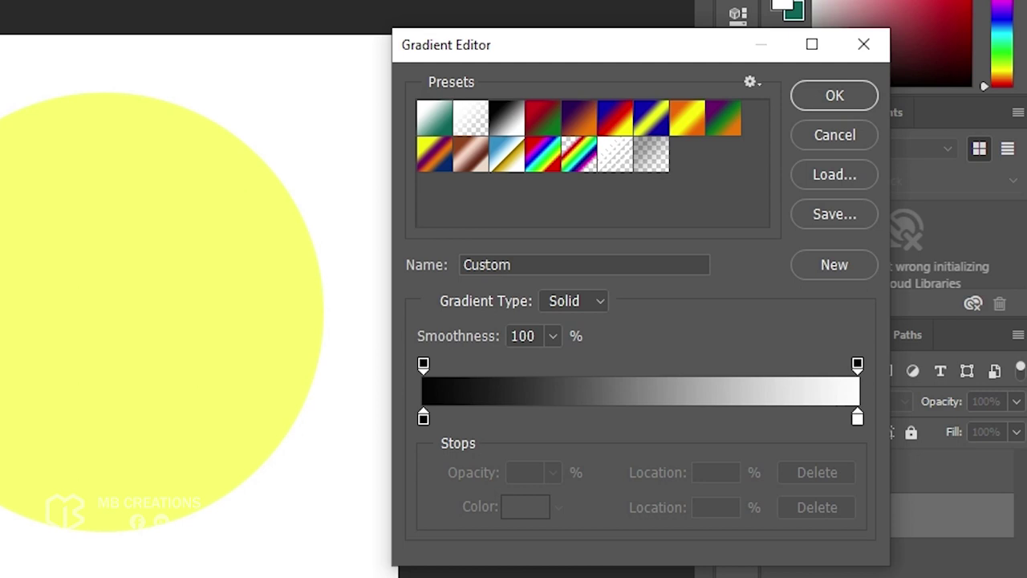
click(439, 118)
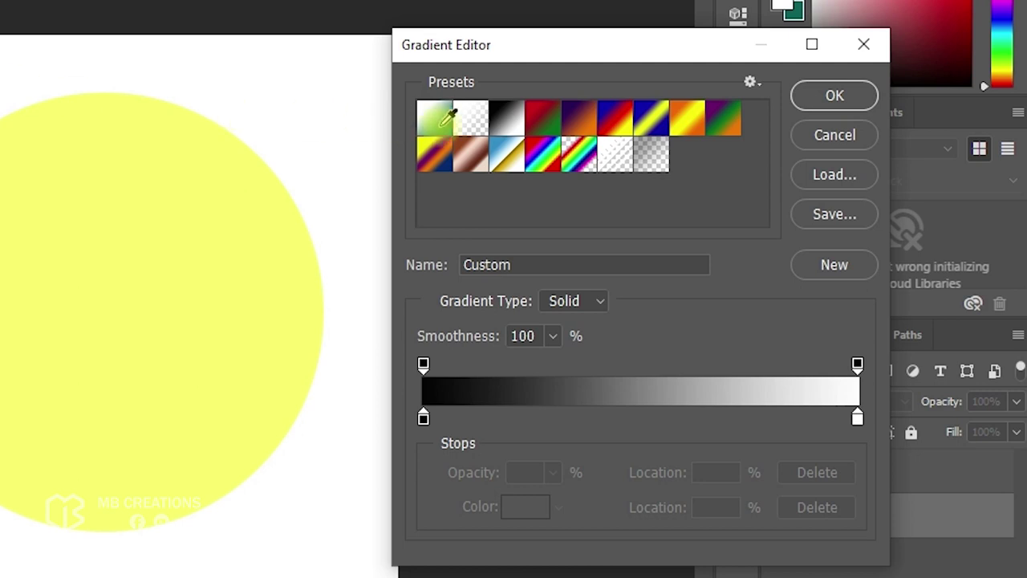
click(510, 124)
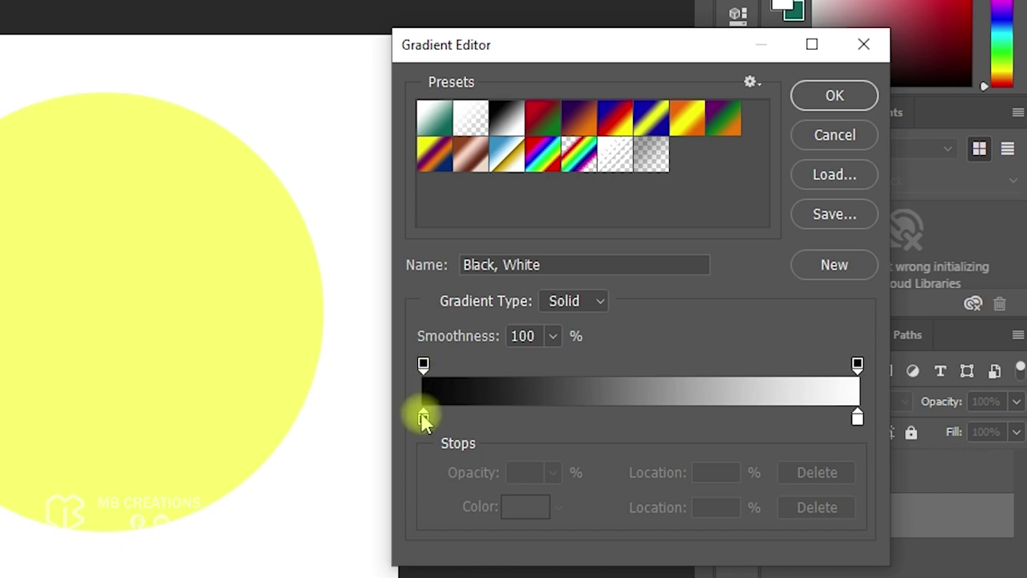
Set the gradient's start color stop to 000000 and its end stop to ffffff, and accept the gradient.
double_click(424, 418)
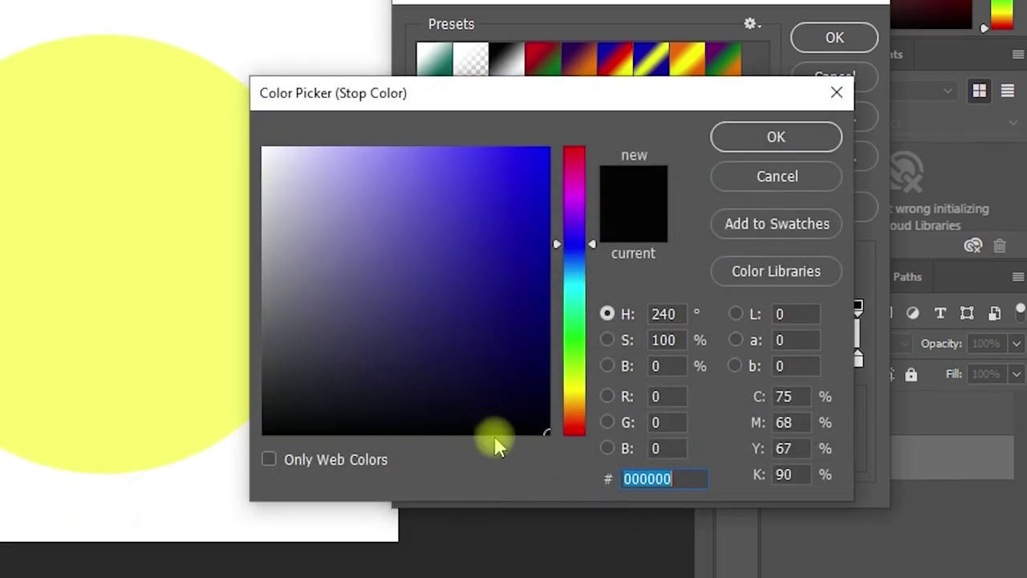
drag(527, 424, 584, 470)
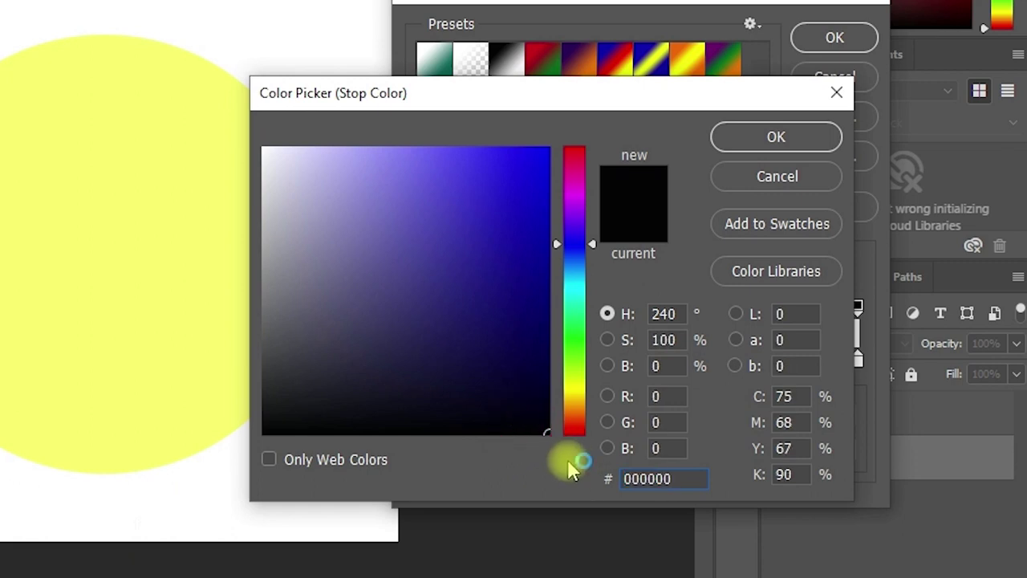
click(638, 490)
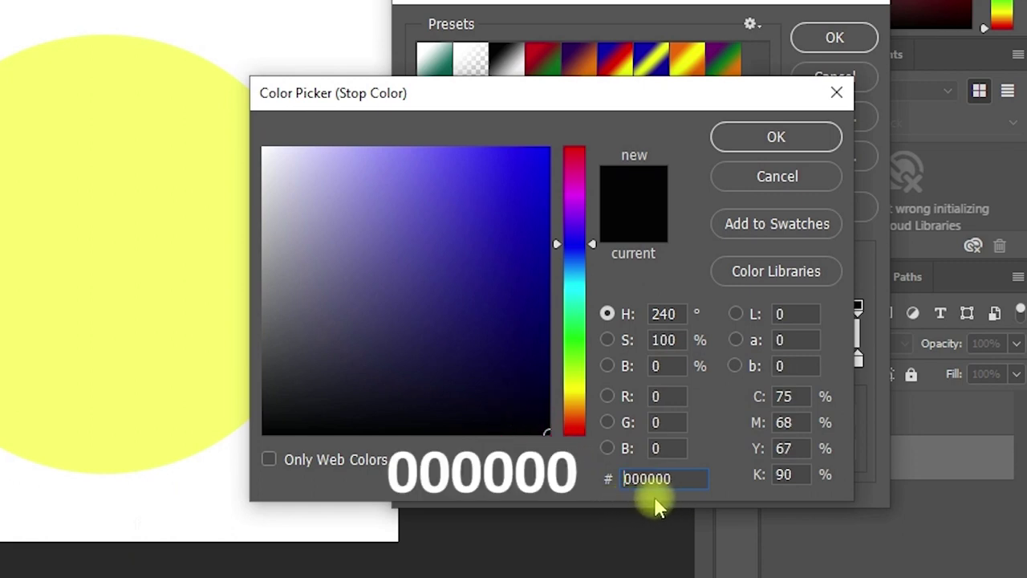
click(746, 137)
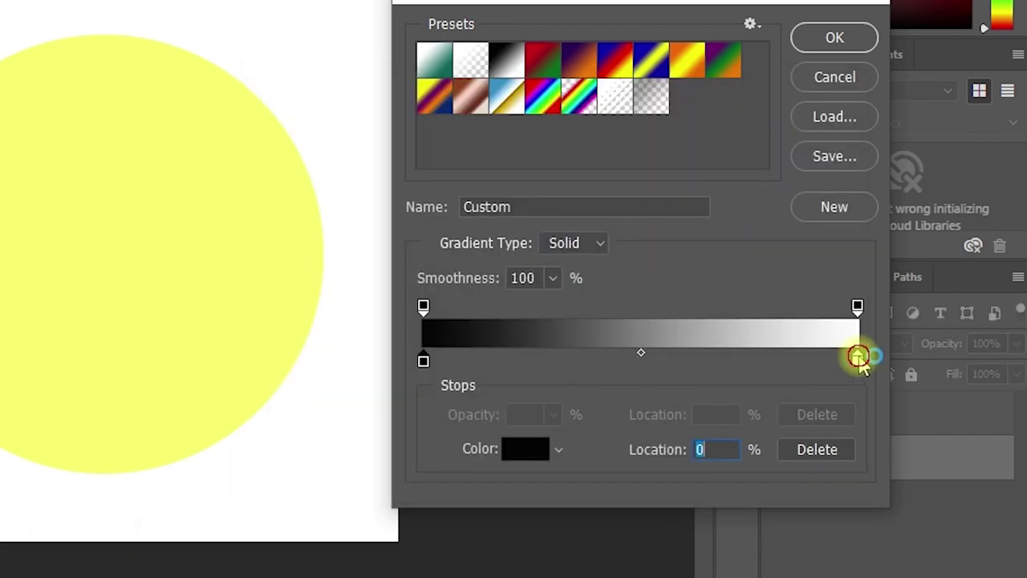
double_click(857, 357)
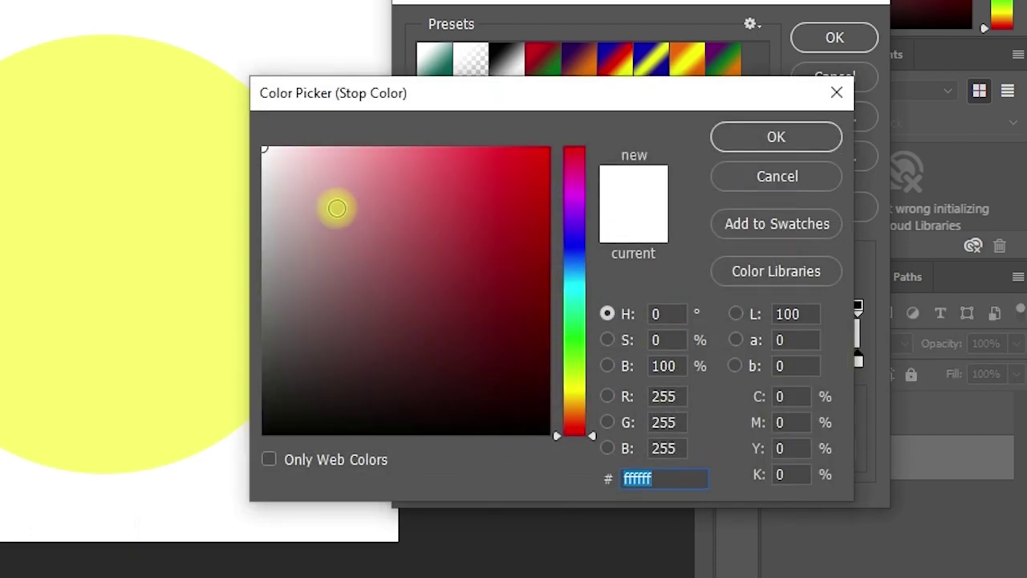
drag(285, 171, 213, 117)
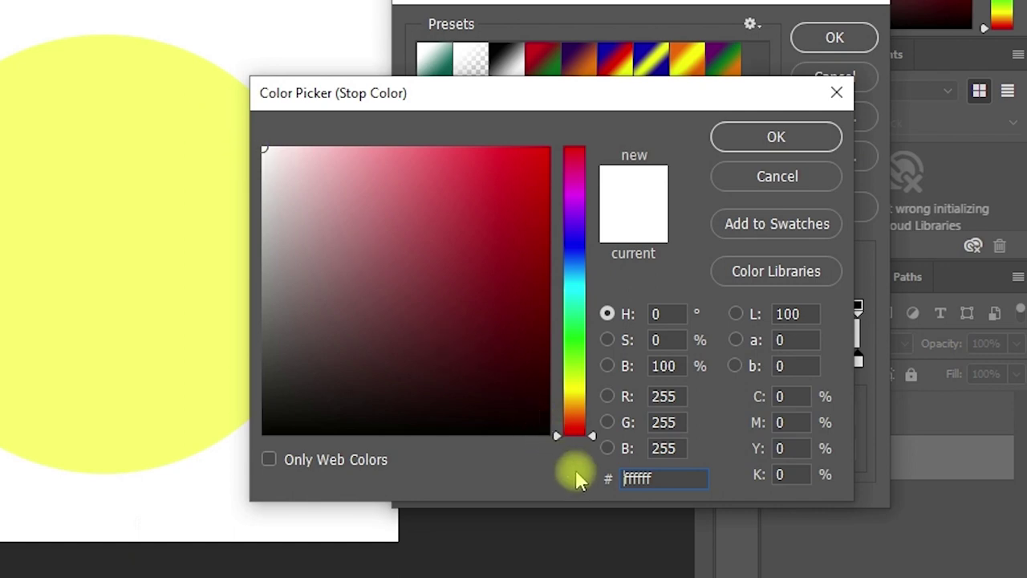
click(674, 484)
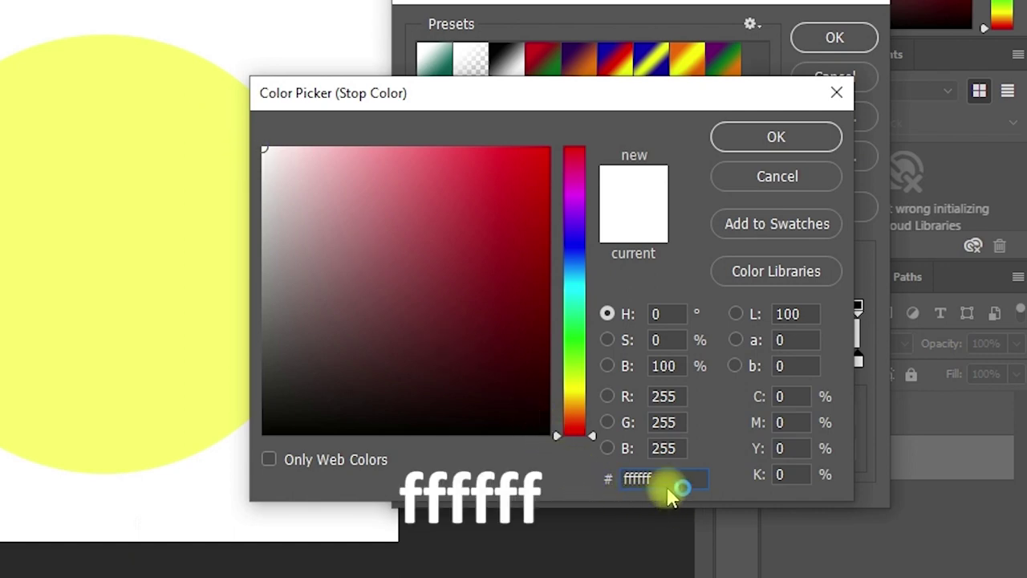
click(772, 137)
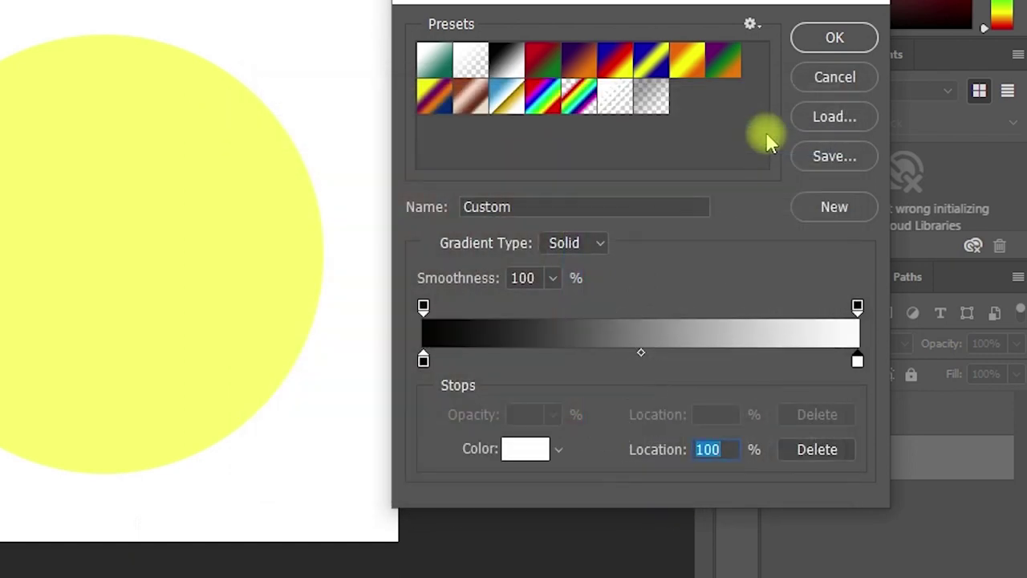
click(833, 39)
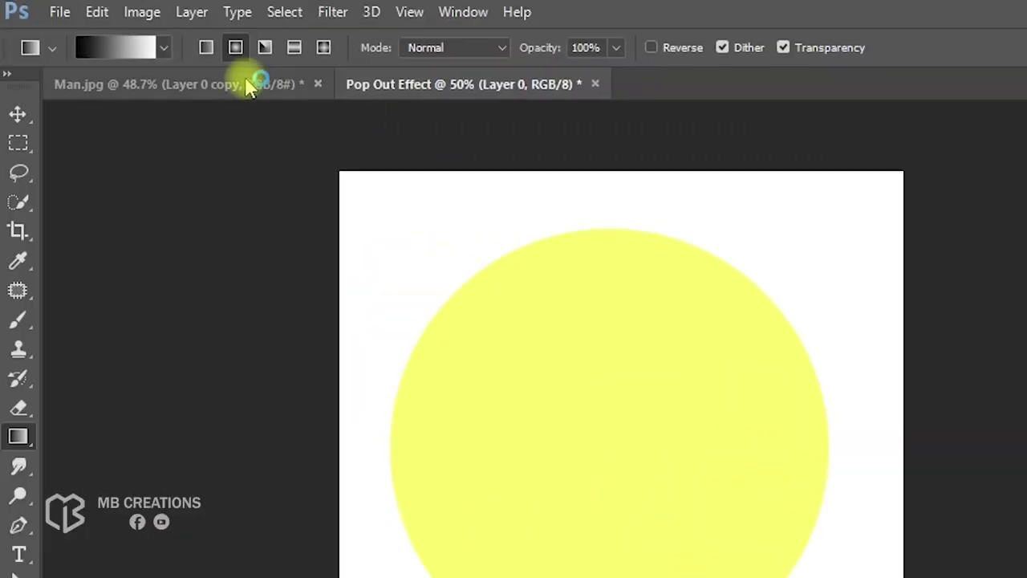
Fill Layer 0 with a Radial Gradient running outward from the canvas centre past its upper-right corner.
click(236, 48)
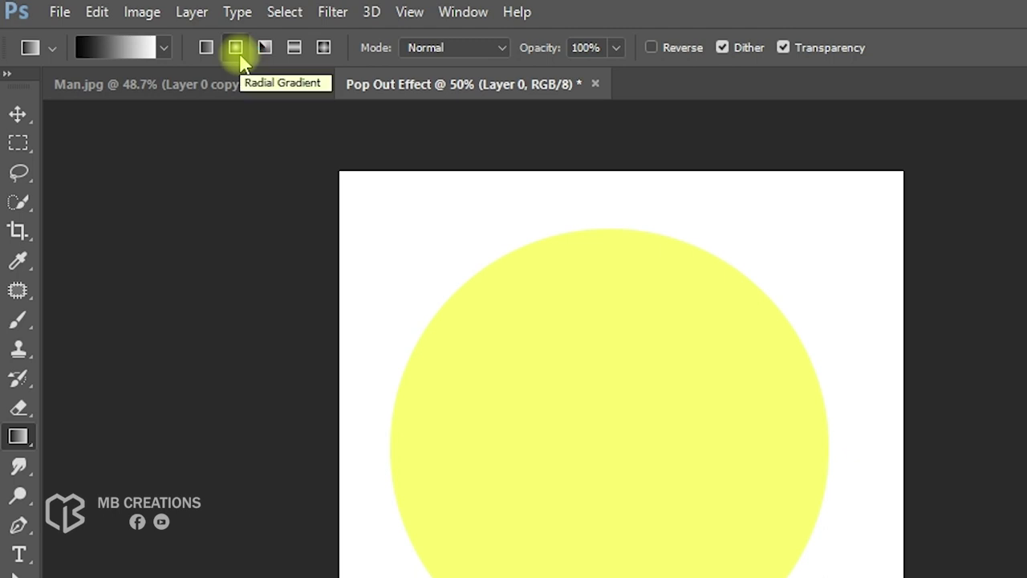
click(240, 57)
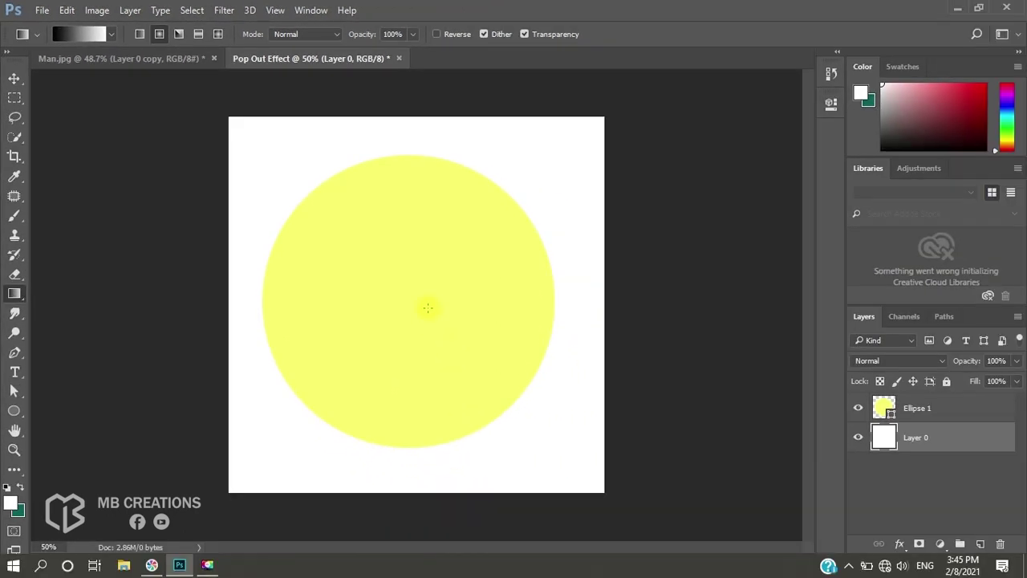
drag(487, 258, 624, 99)
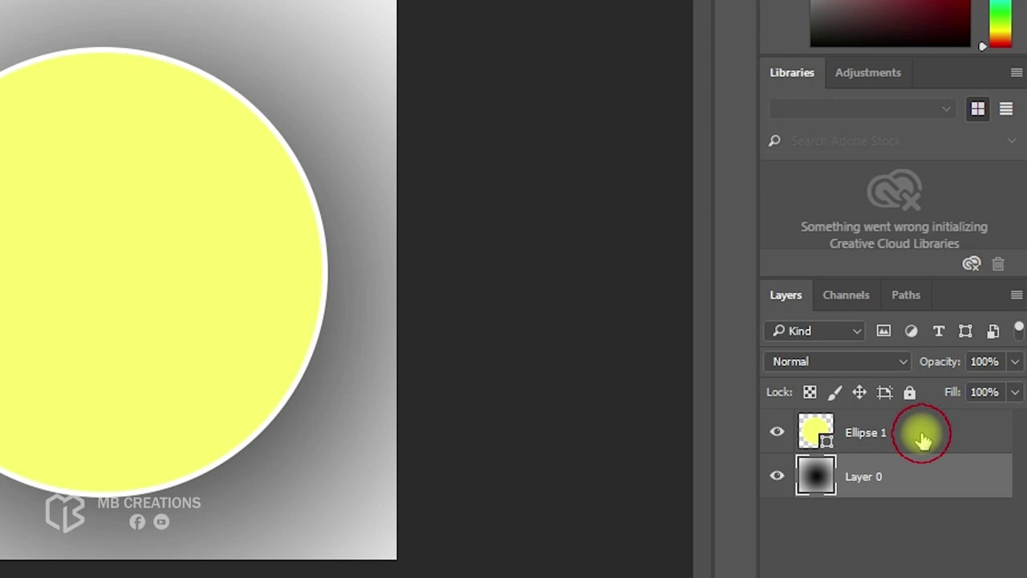
Select the circle layer together with Layer 0 and align their vertical and horizontal centers.
click(922, 437)
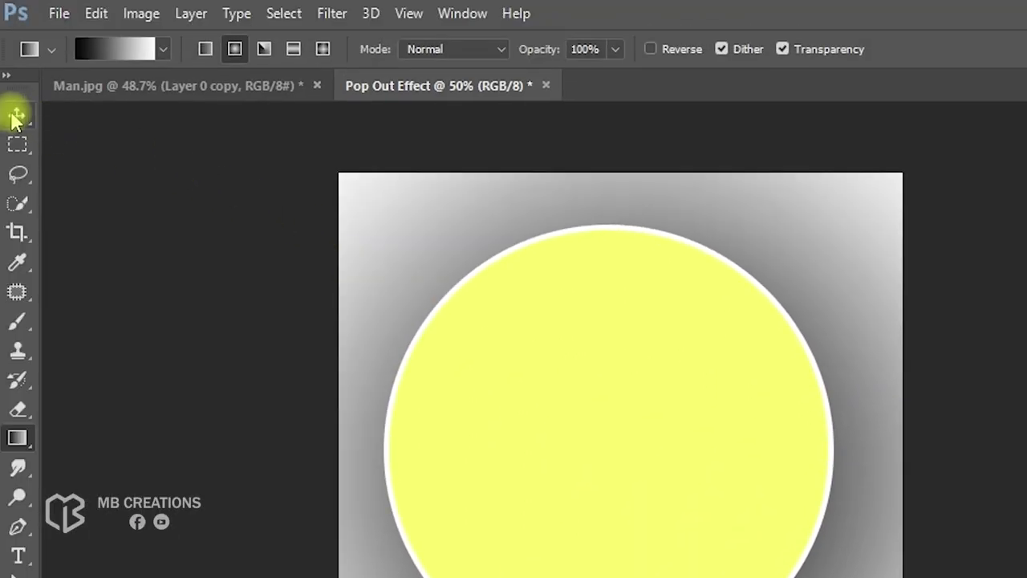
click(16, 116)
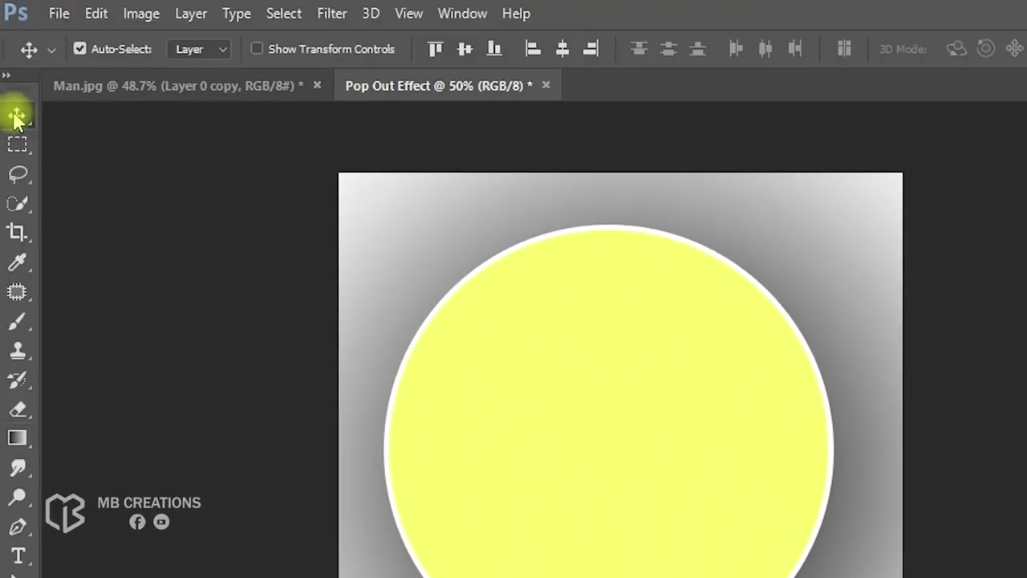
click(406, 41)
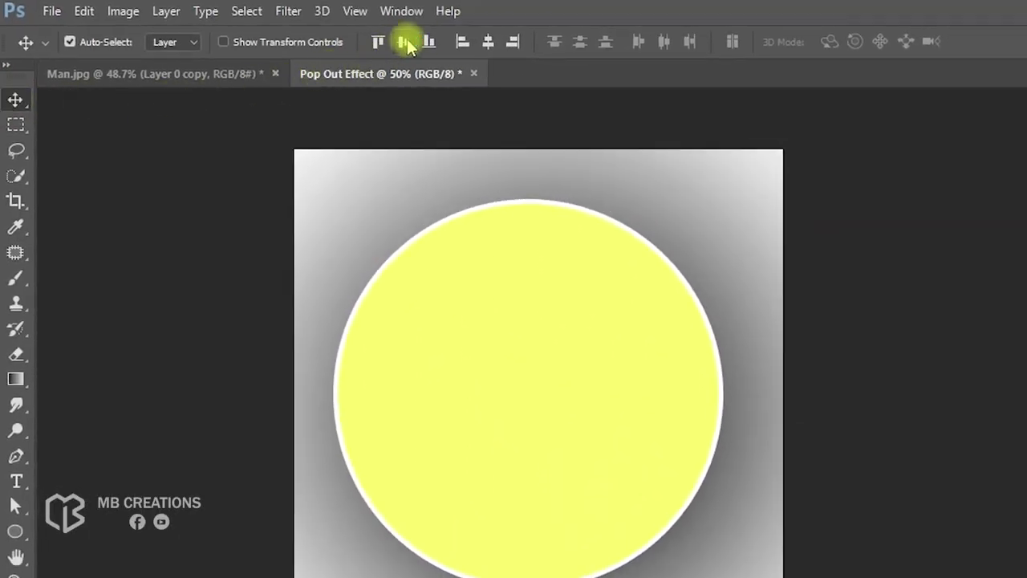
click(487, 42)
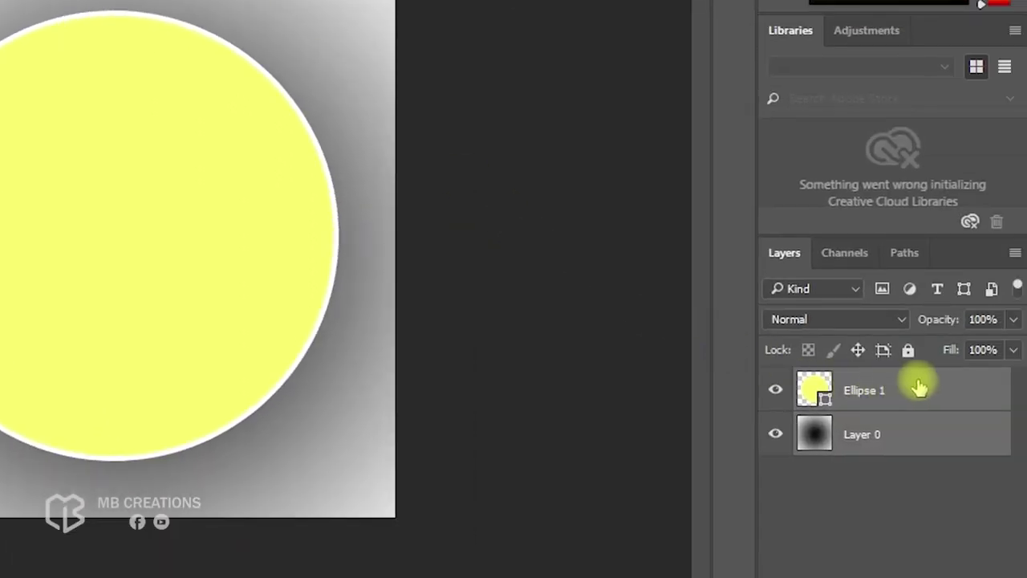
Select the circle layer and bring the cut-out man from Man.jpg into the Pop Out Effect document with the Move Tool.
click(920, 386)
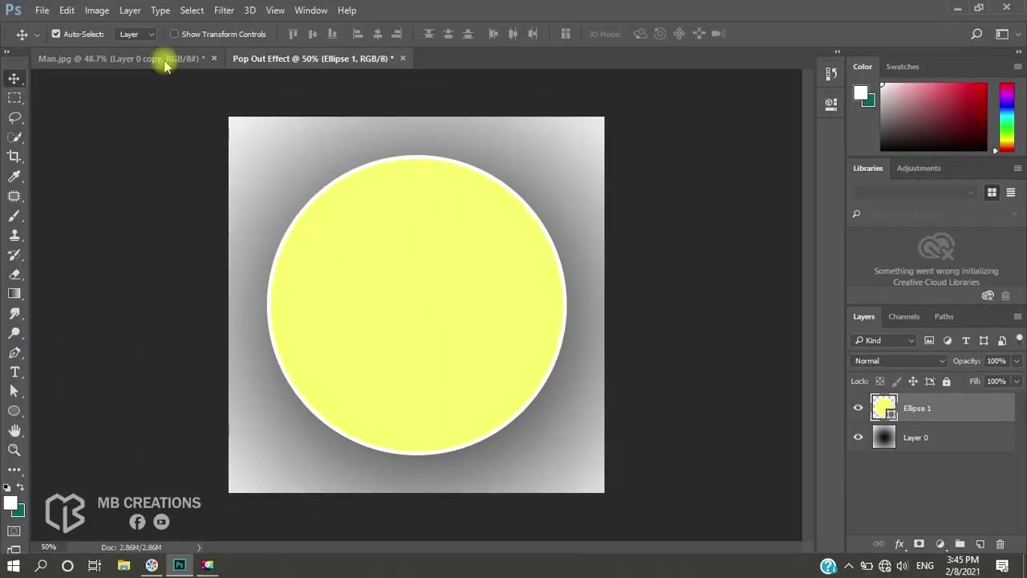
click(165, 60)
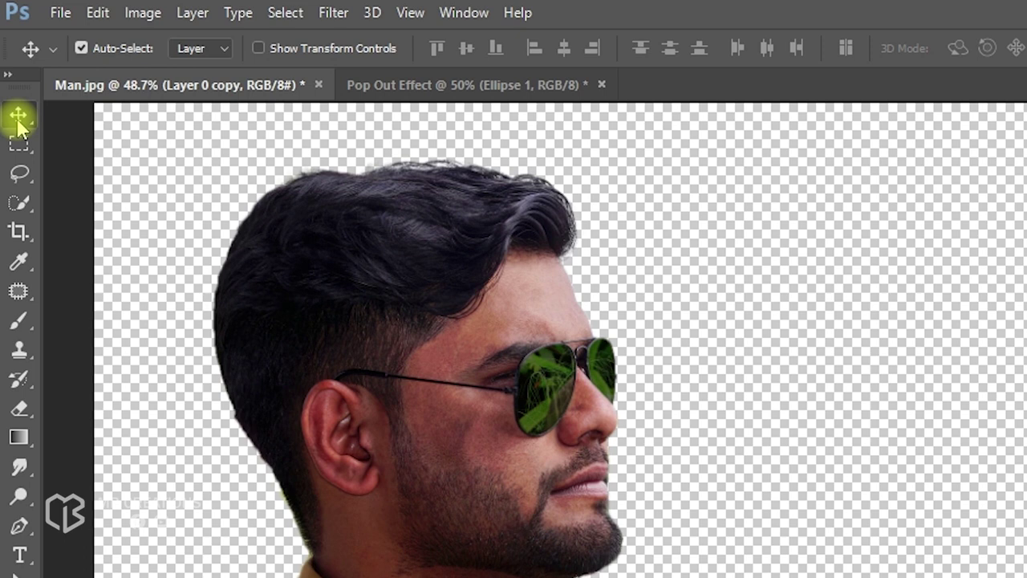
click(15, 78)
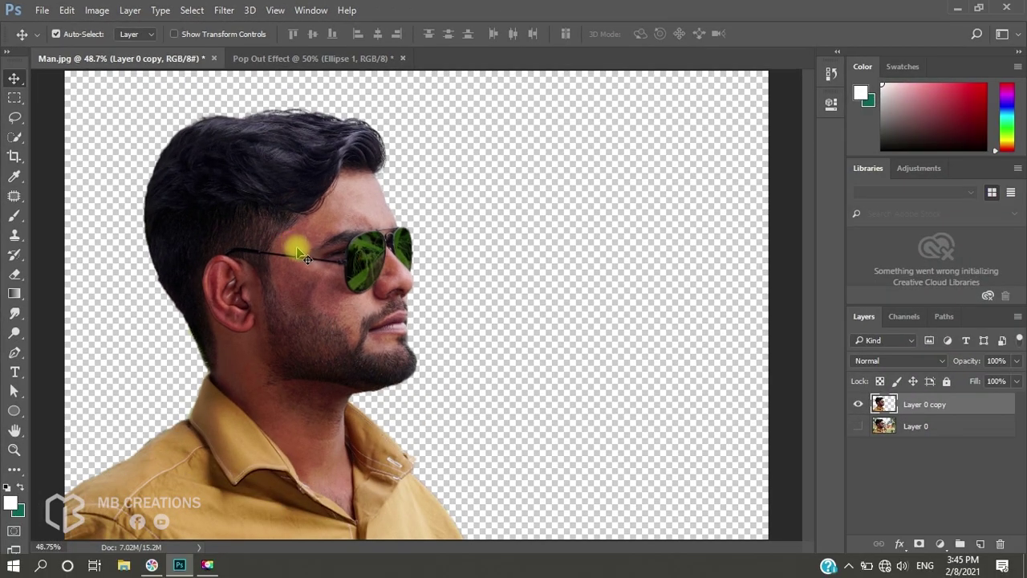
drag(326, 273, 405, 197)
drag(432, 307, 431, 303)
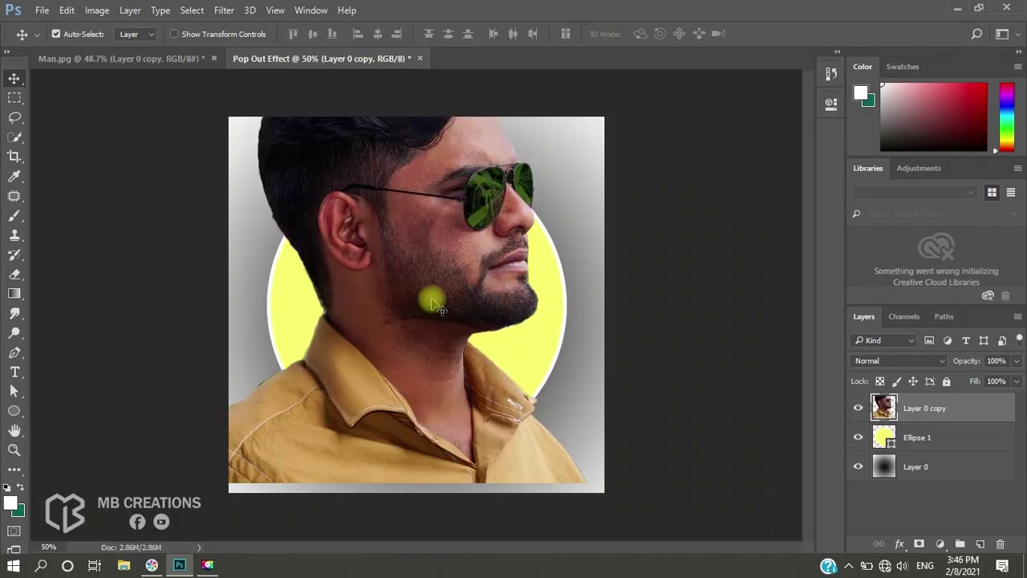
Free-transform the man layer, scaling it to about 80.5% and moving it over the yellow circle.
scroll(433, 303, down, 2)
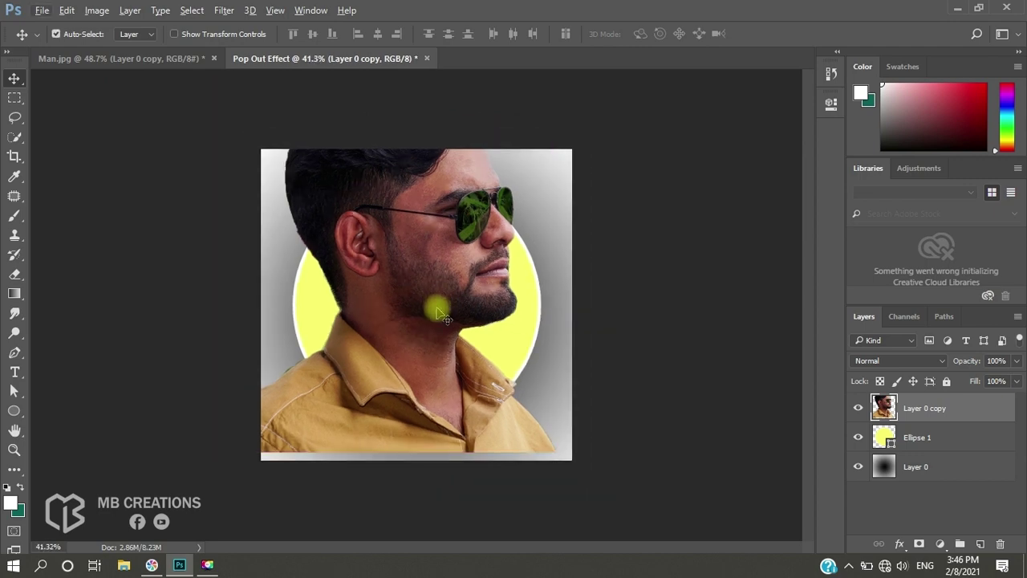
key(ctrl+t)
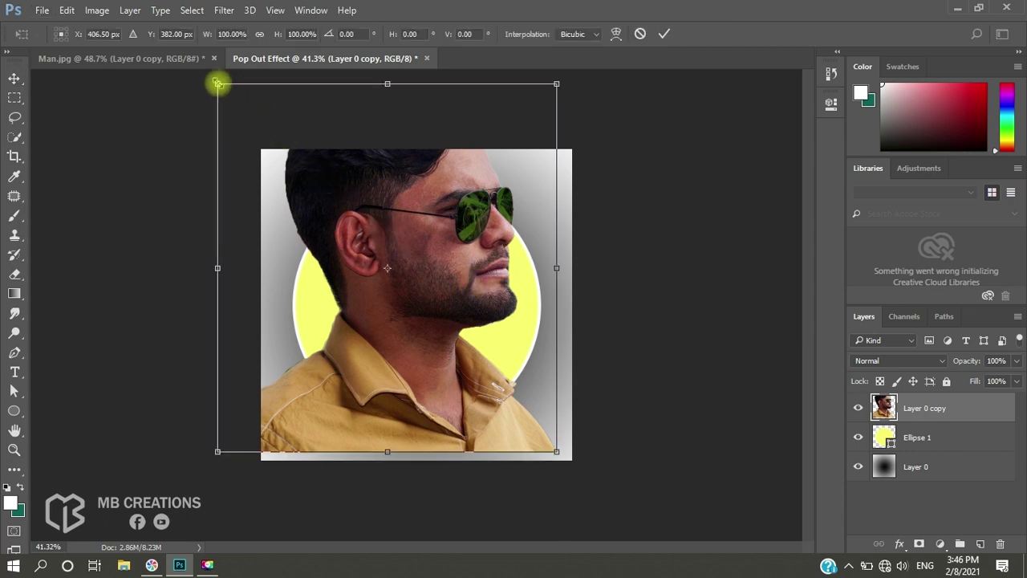
drag(217, 83, 250, 122)
drag(401, 189, 441, 225)
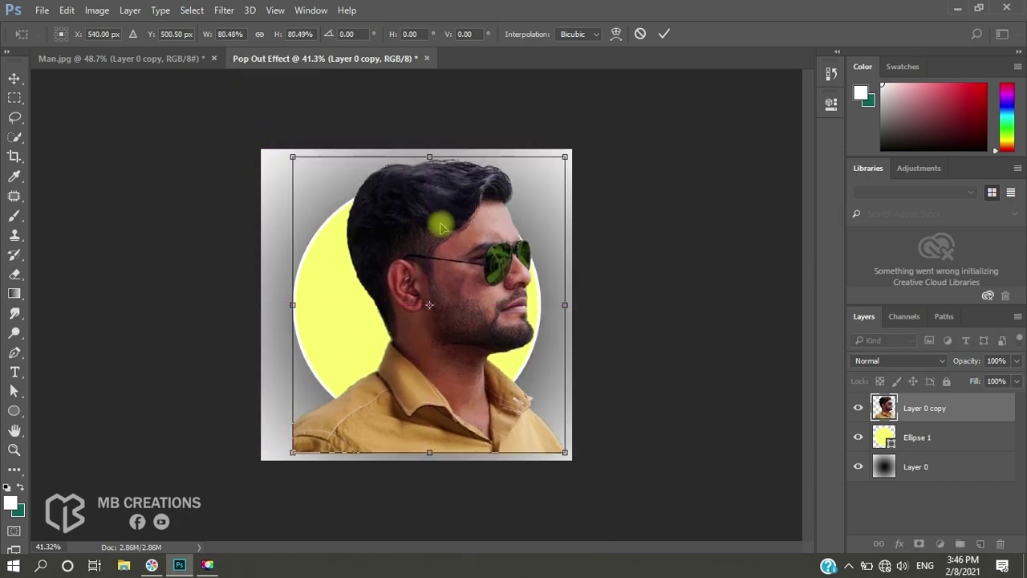
Nudge the transformed man to X 530 px and Y 490.5 px, and apply the transform.
key(shift+Left)
key(shift+Left)
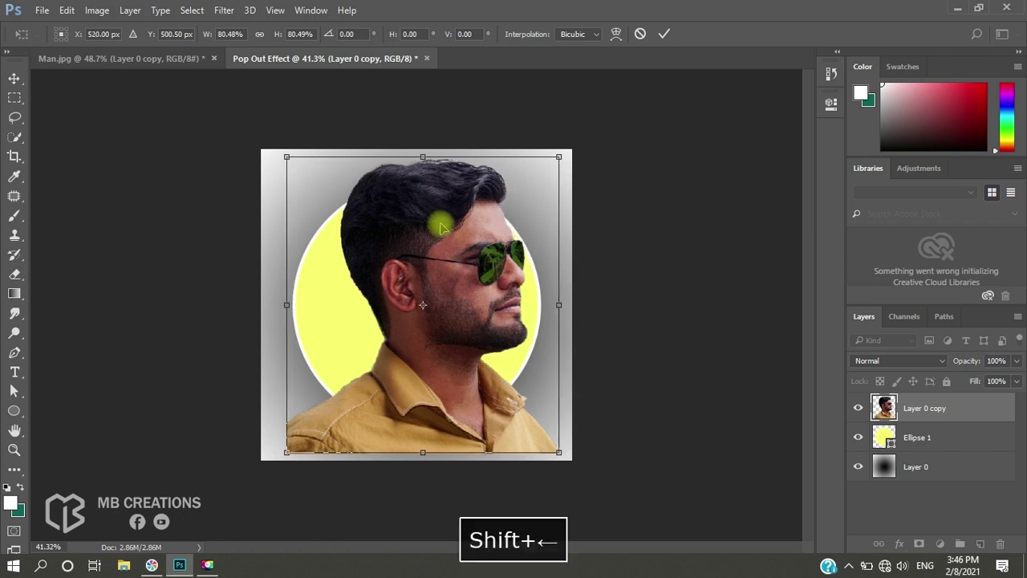
key(shift+Up)
key(shift+Right)
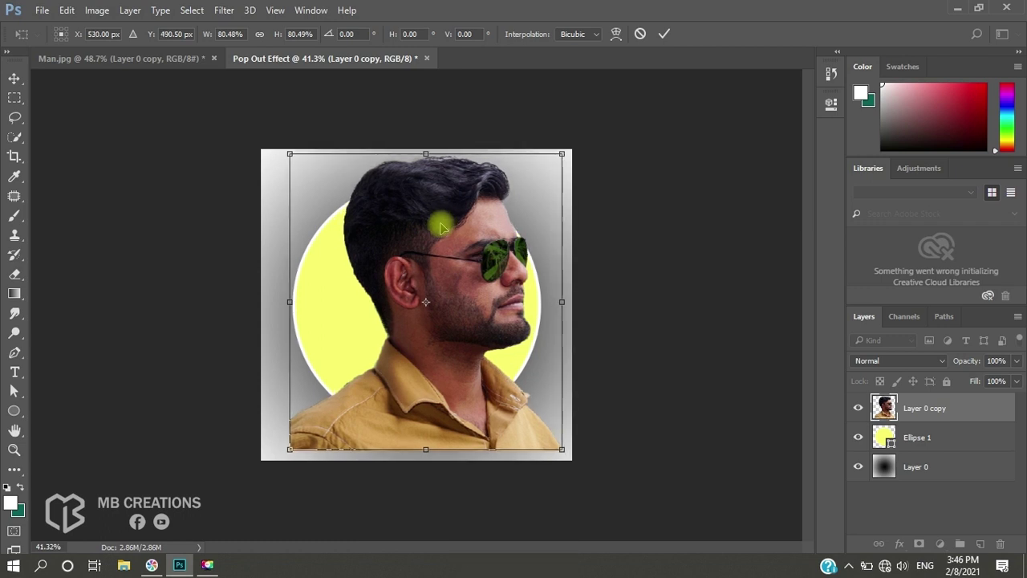
click(670, 33)
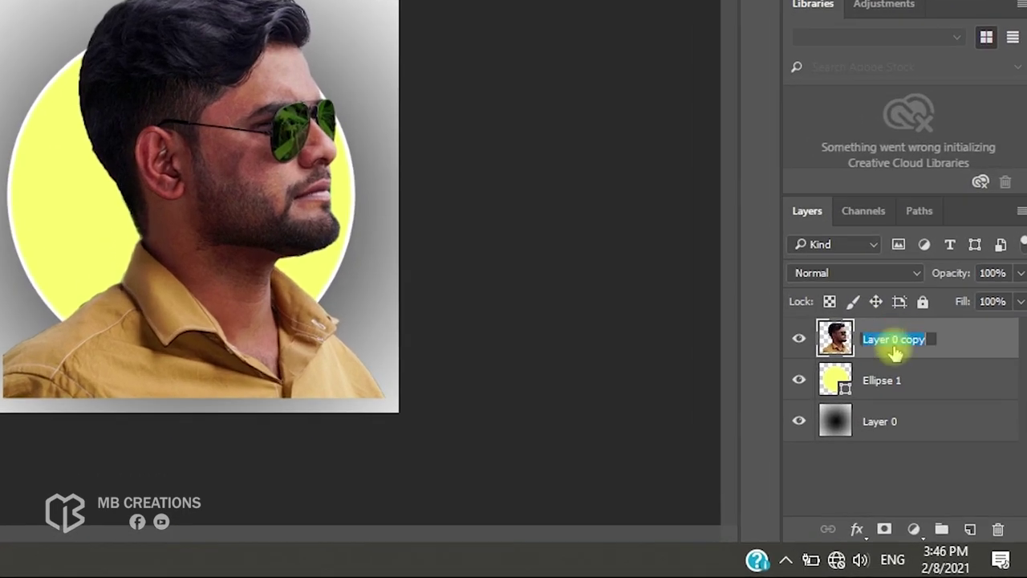
Rename the cut-out's layer as Man and set its opacity to 40%.
text(Man)
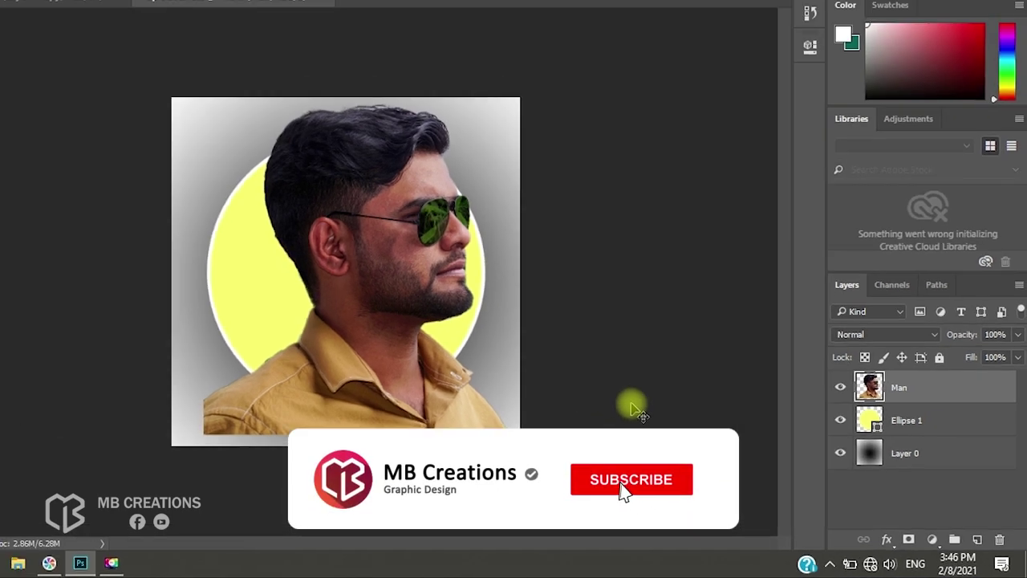
key(ctrl+0)
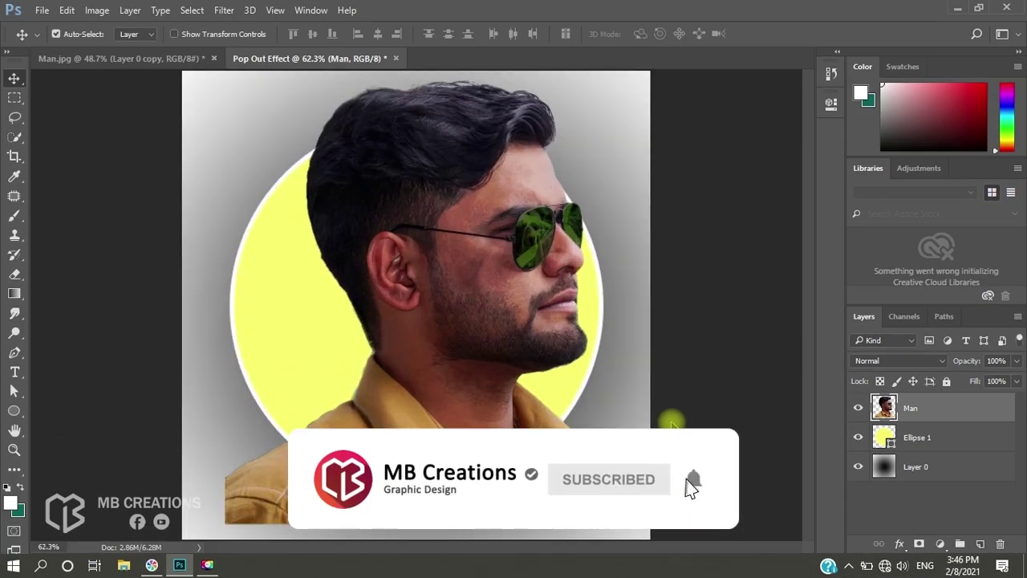
click(948, 410)
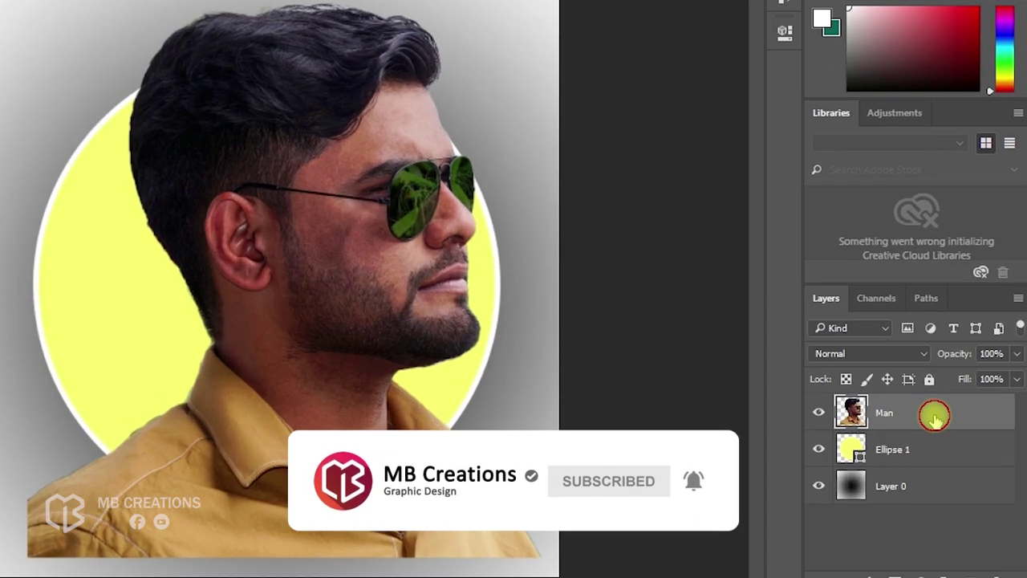
click(989, 361)
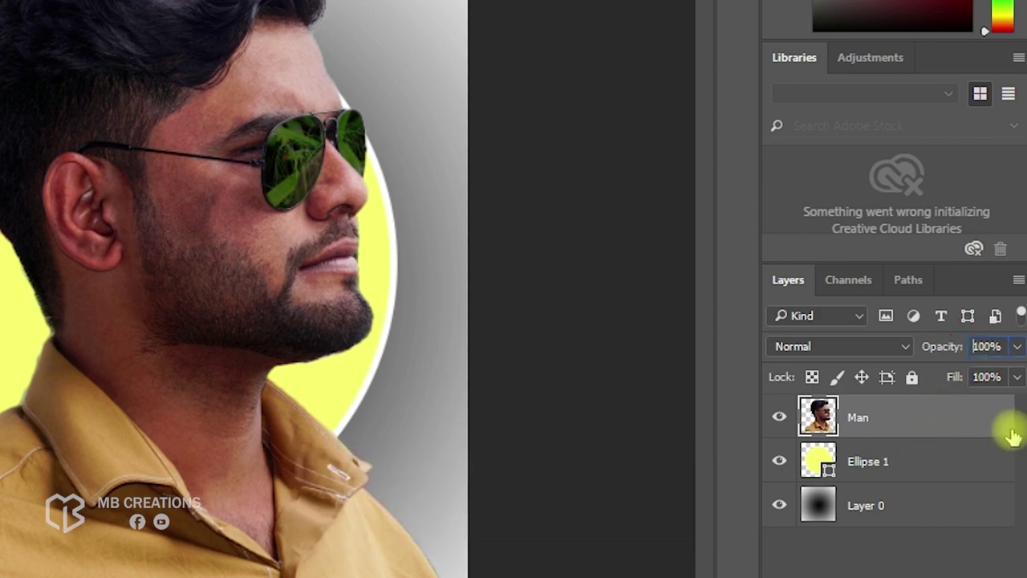
text(0)
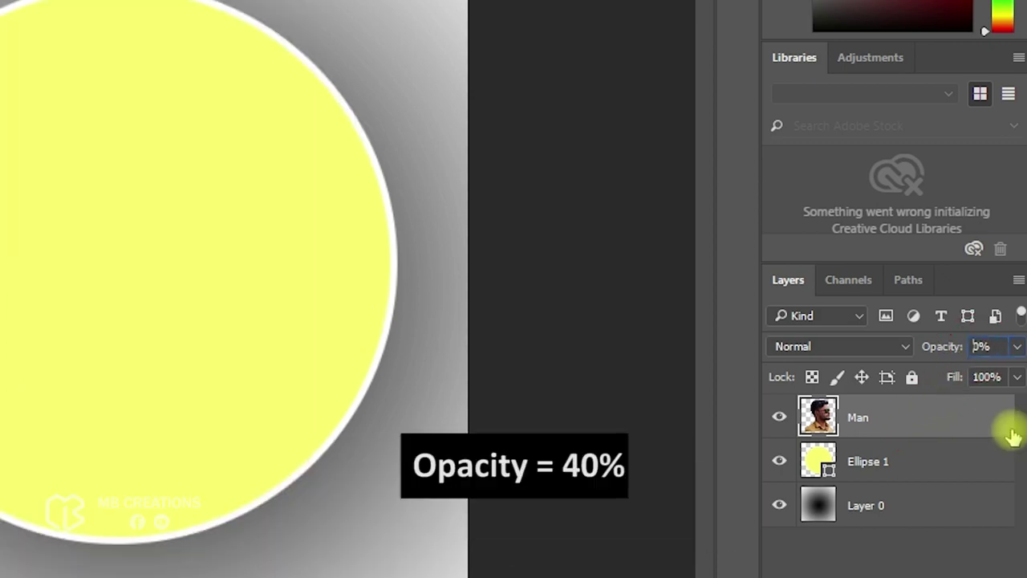
text(40)
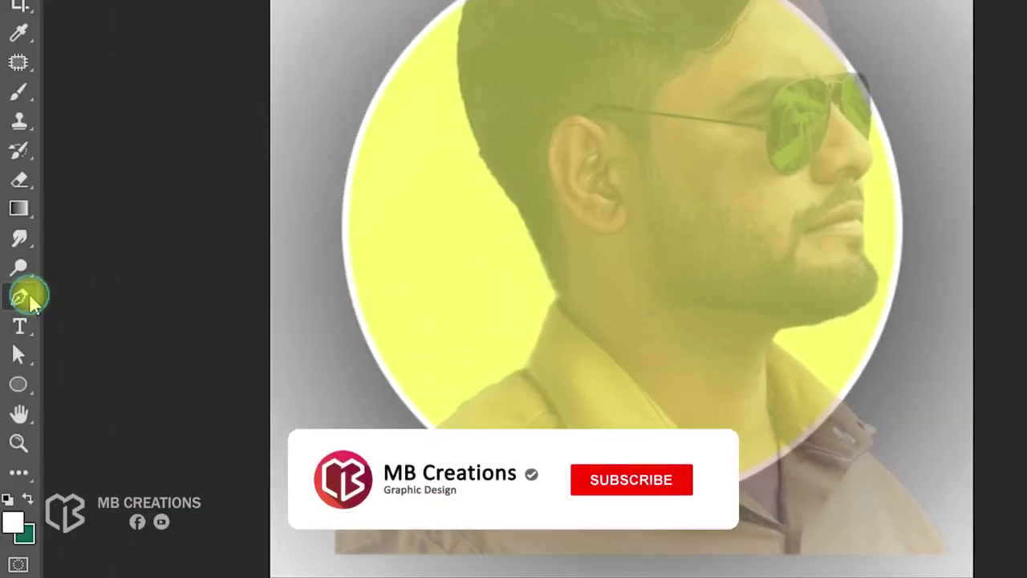
With the Pen Tool in Path mode, start a path along the circle's lower-right inner edge, where it crosses the shirt collar.
right_click(30, 296)
click(81, 297)
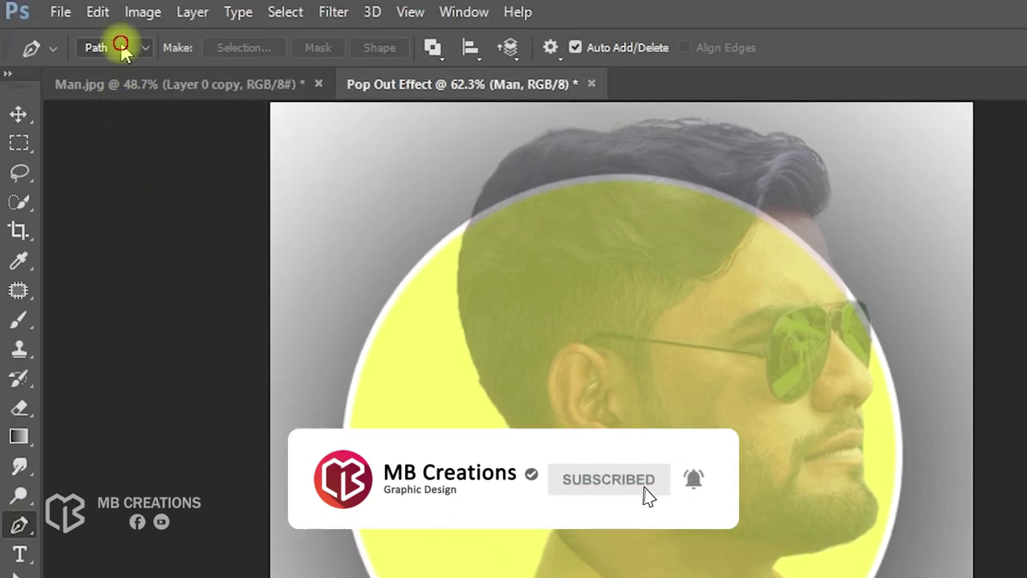
click(119, 47)
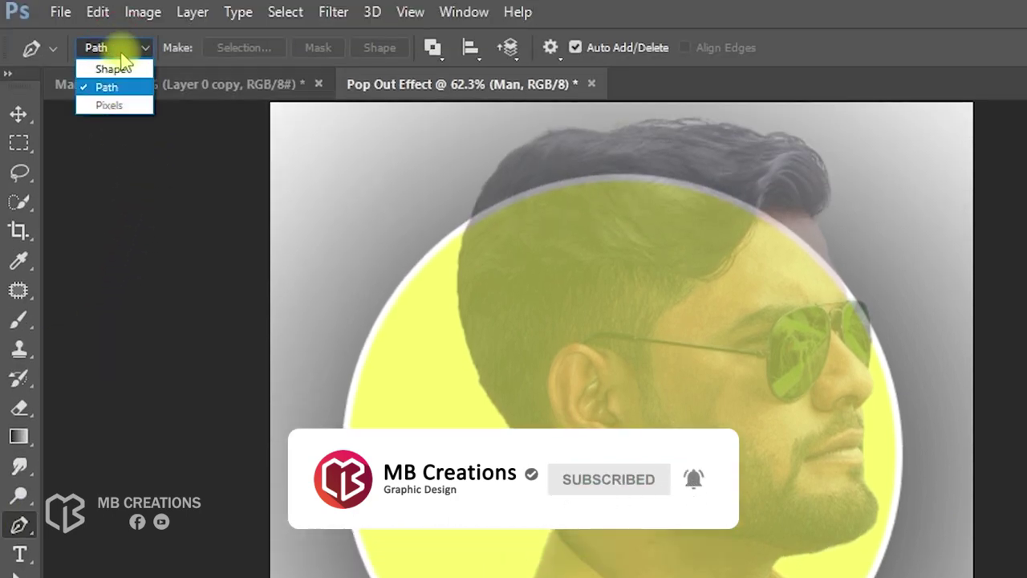
click(117, 88)
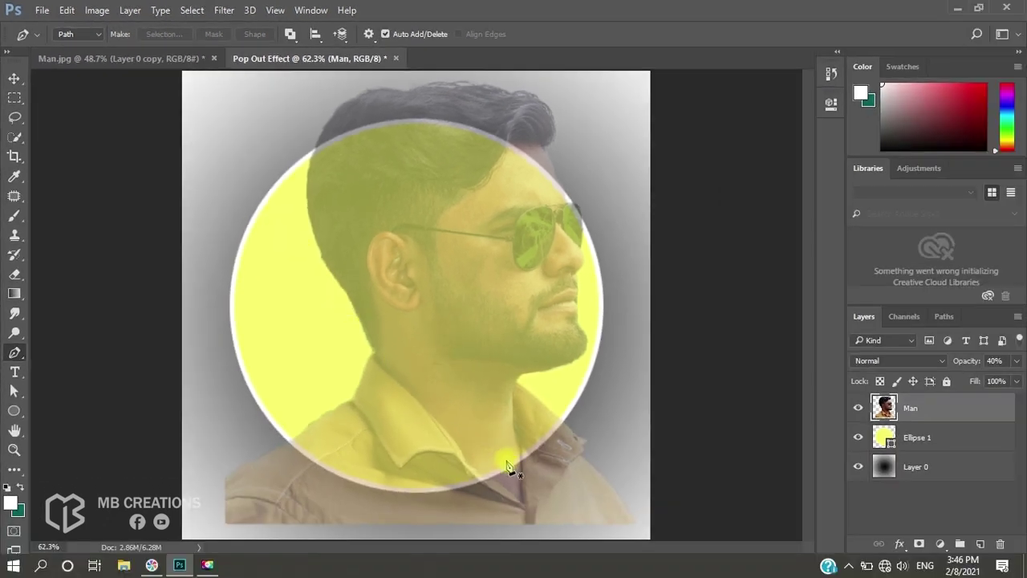
scroll(507, 467, up, 8)
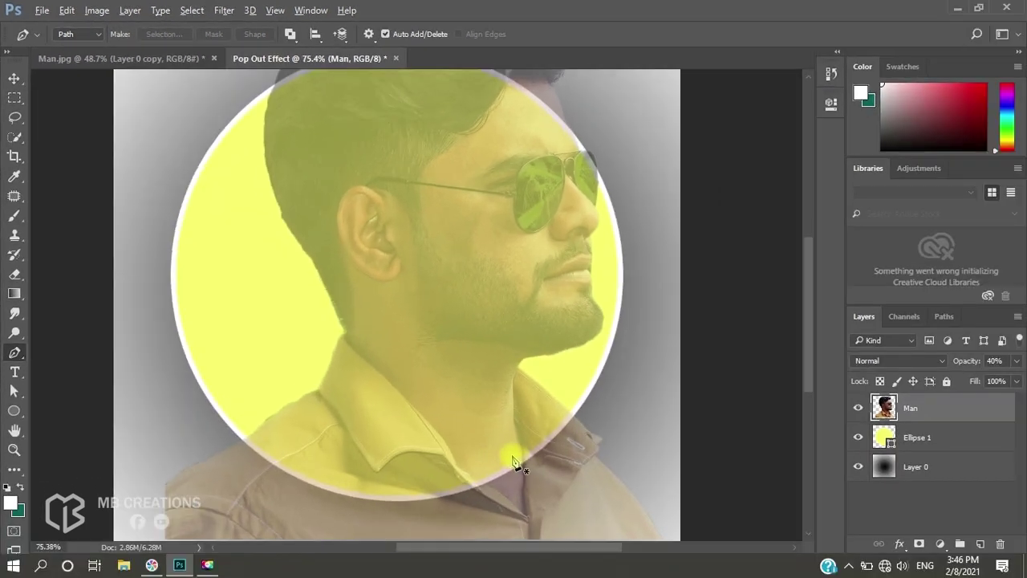
scroll(590, 421, left, 4)
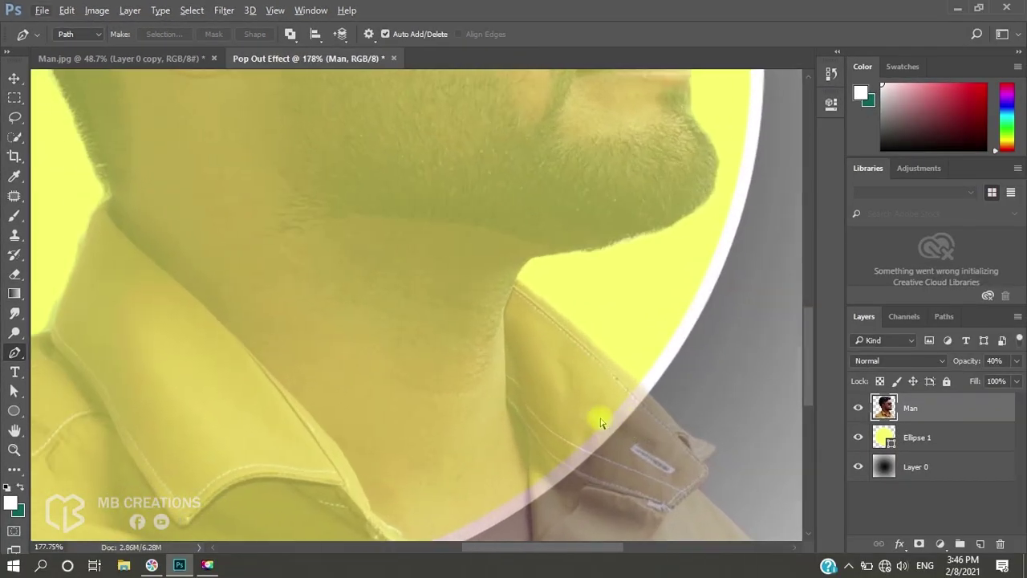
scroll(650, 417, down, 2)
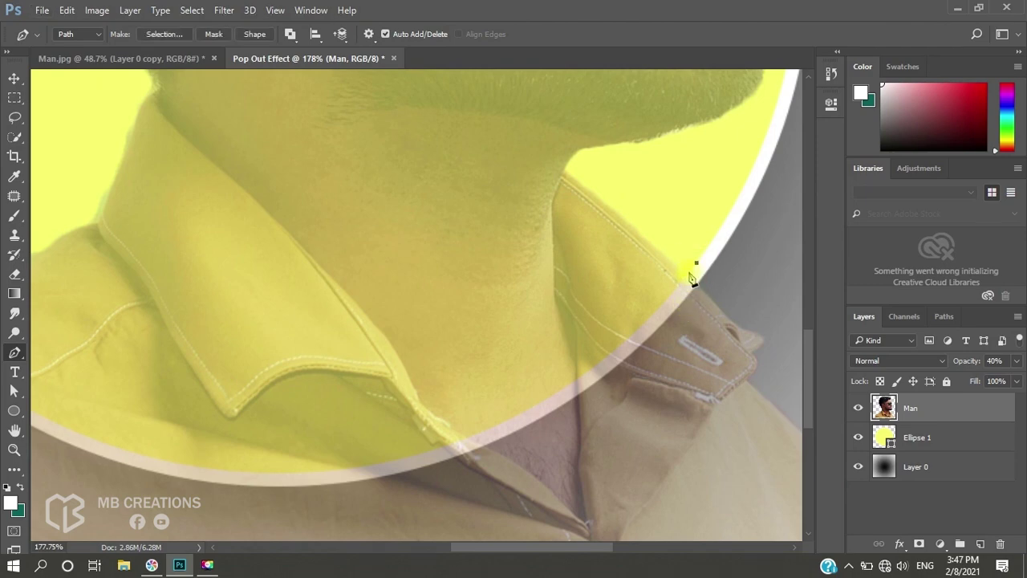
click(672, 293)
click(597, 364)
scroll(610, 377, left, 3)
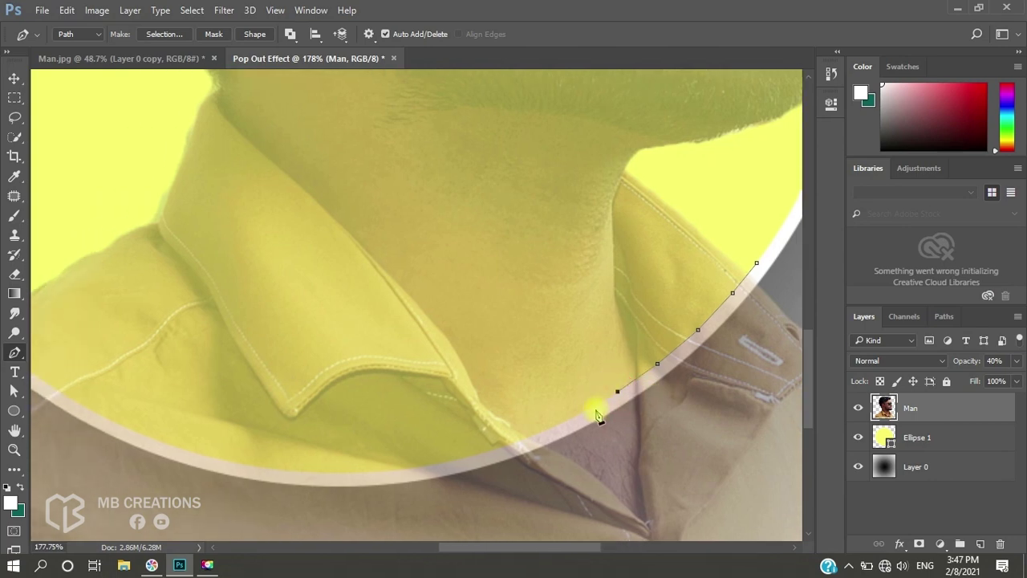
Continue the path along the bottom inner edge of the circle up to where it crosses the man's back shoulder.
click(514, 443)
scroll(487, 462, left, 5)
click(514, 469)
click(456, 472)
click(396, 473)
click(332, 457)
key(ctrl+alt+z)
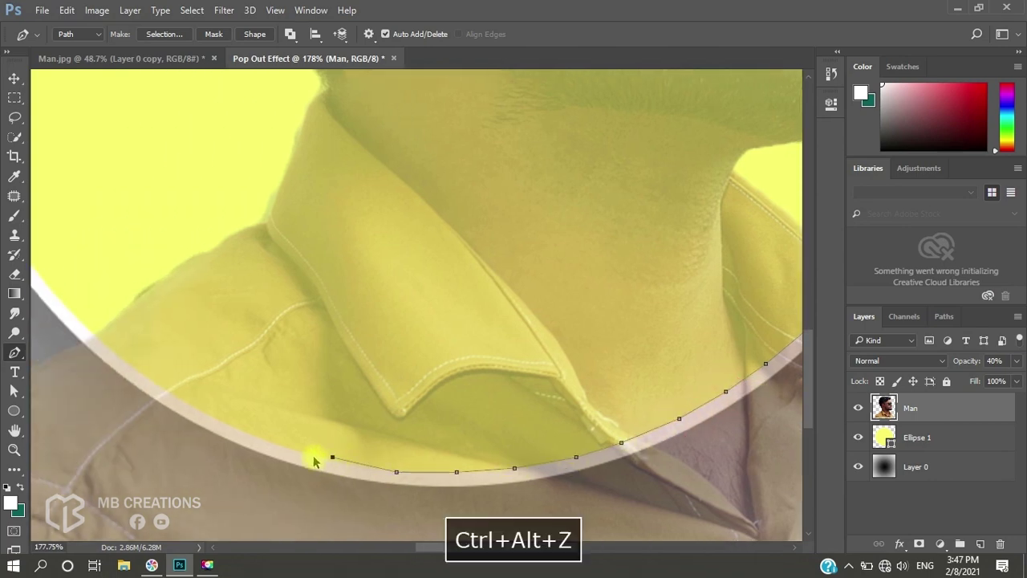
click(343, 463)
click(282, 448)
scroll(282, 449, left, 2)
click(283, 426)
scroll(133, 333, down, 4)
scroll(133, 333, left, 2)
Close the path by running it outside the circle around the shoulders and below the shirt, back to its starting point.
click(77, 339)
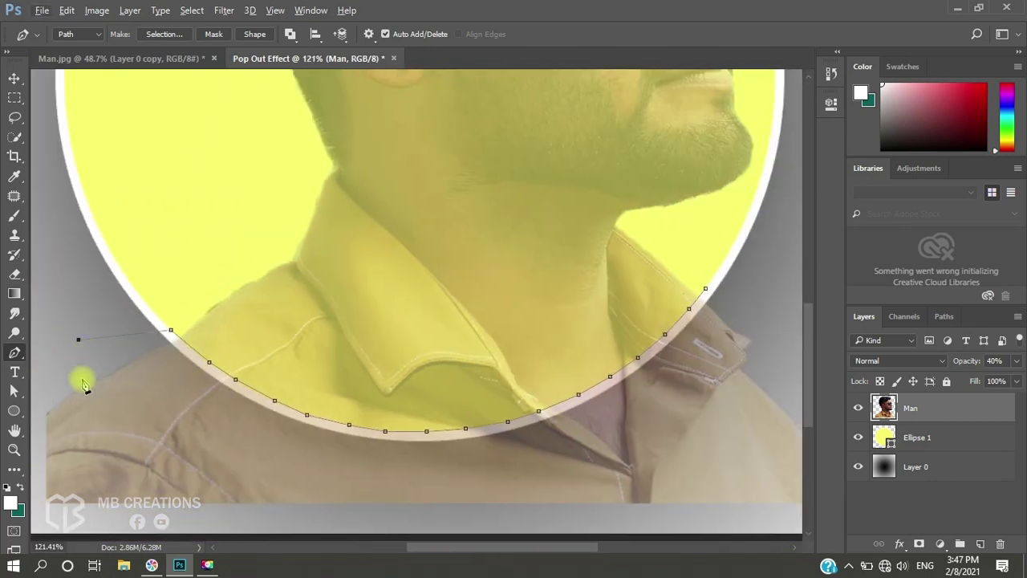
click(37, 509)
scroll(37, 509, right, 6)
click(716, 514)
click(716, 407)
click(633, 307)
scroll(553, 336, down, 3)
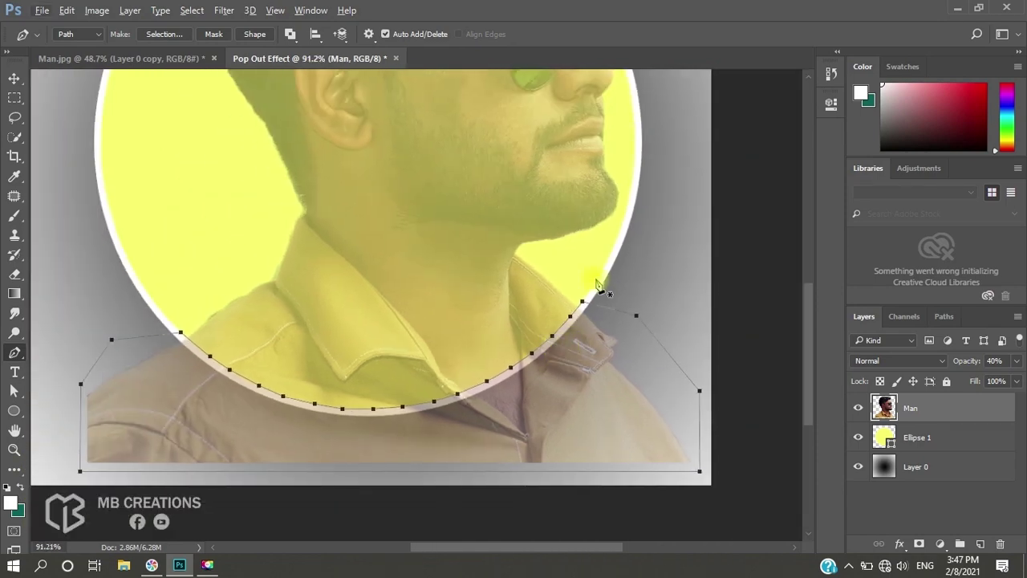
Convert the path to a selection, delete the shirt area outside the circle from the Man layer, and deselect.
key(ctrl+Return)
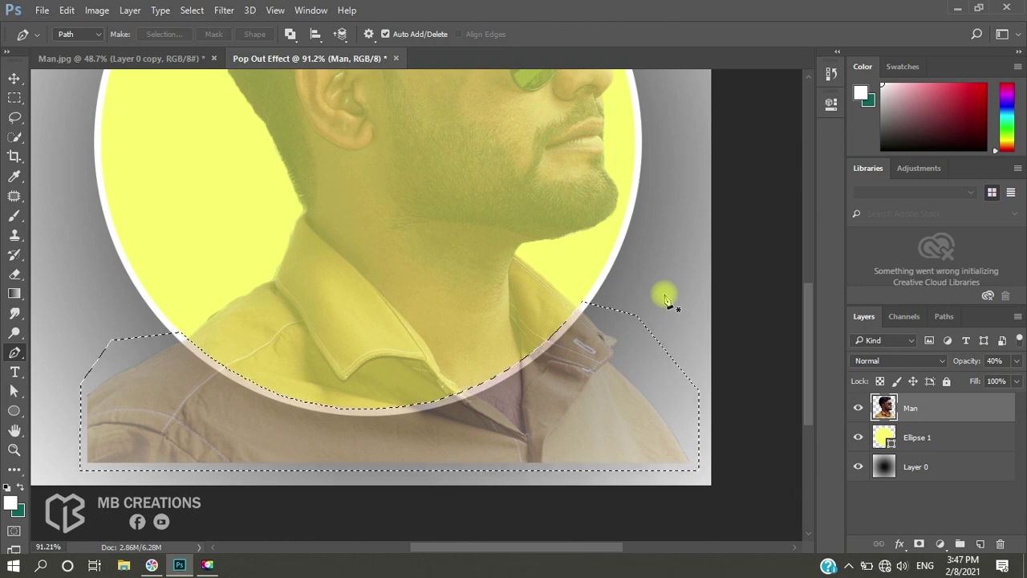
key(Delete)
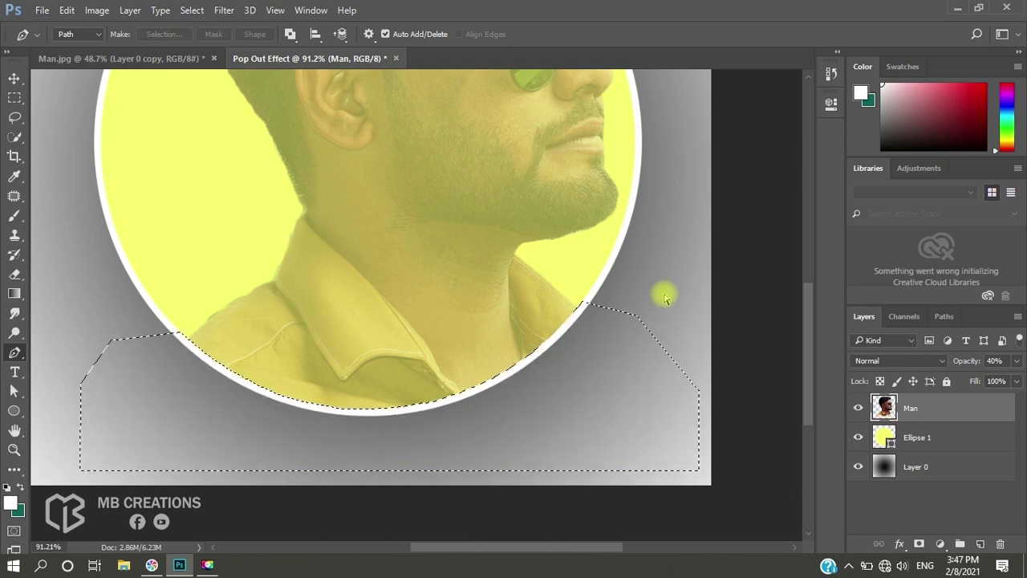
key(ctrl+d)
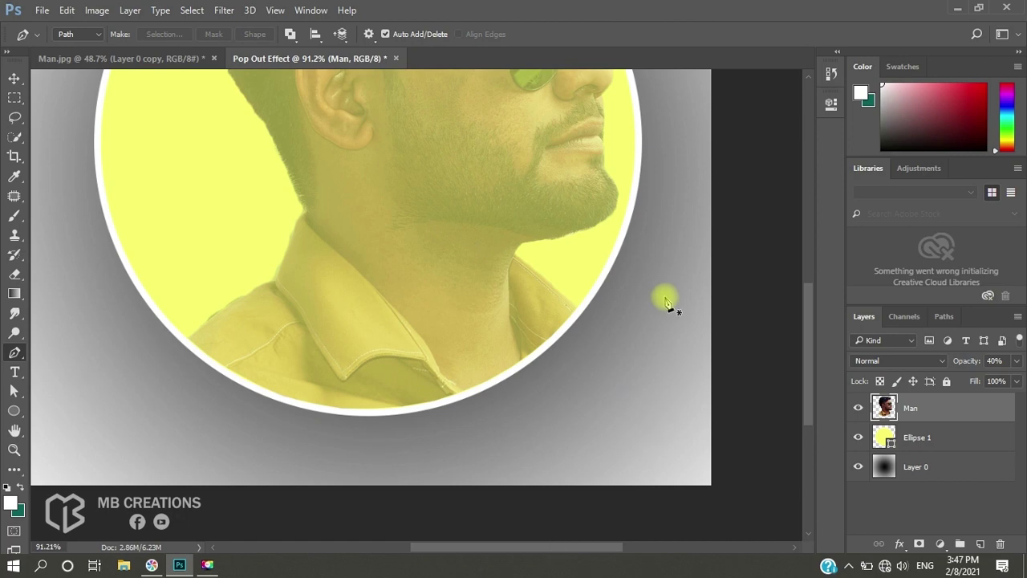
key(ctrl+0)
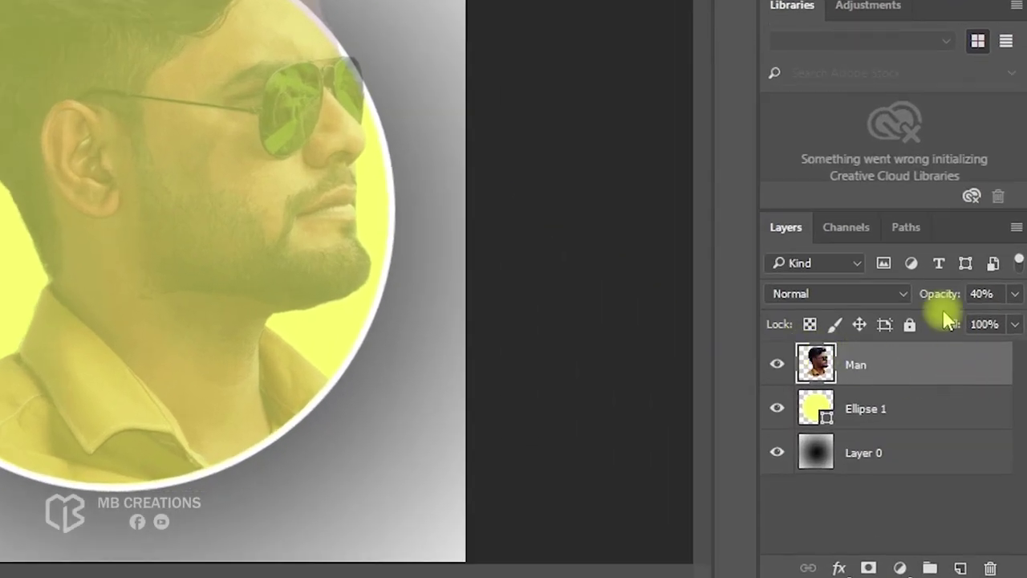
Set the Man layer's opacity to 100%.
click(981, 293)
text(100)
key(Return)
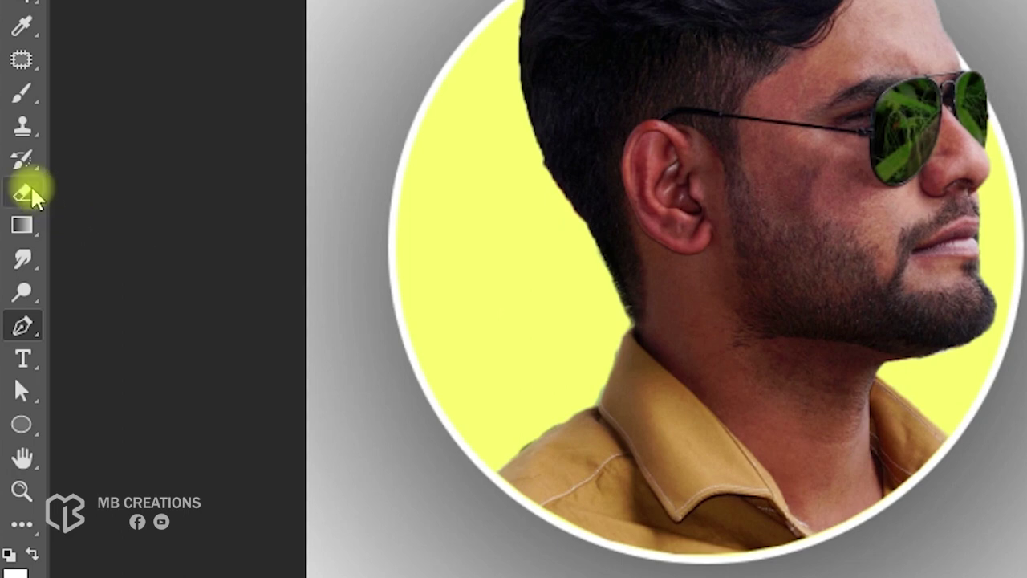
Switch to the Eraser Tool and choose the fourth brush preset, a hard round tip at 6 px size and 100% hardness.
click(19, 275)
click(145, 196)
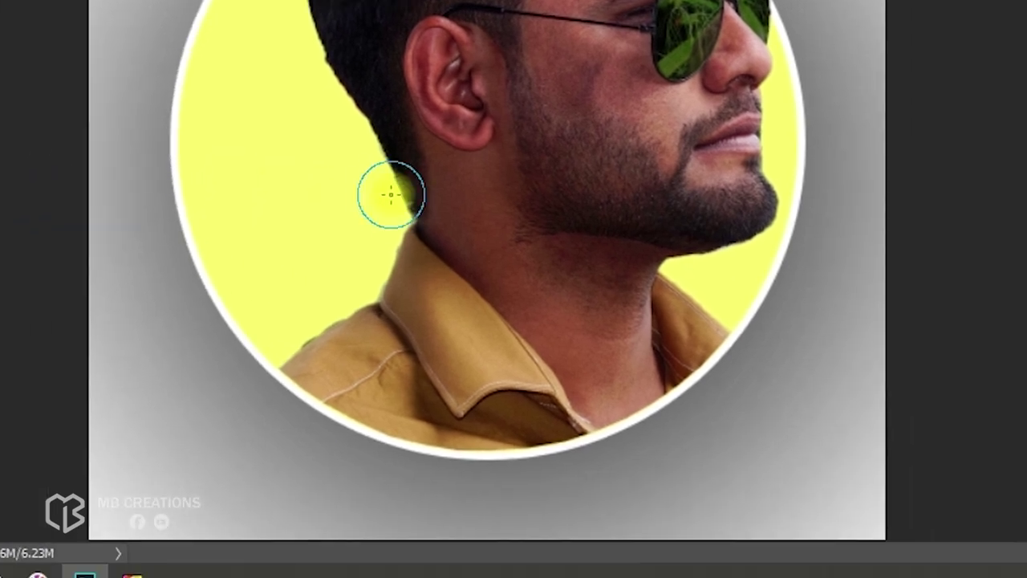
right_click(413, 204)
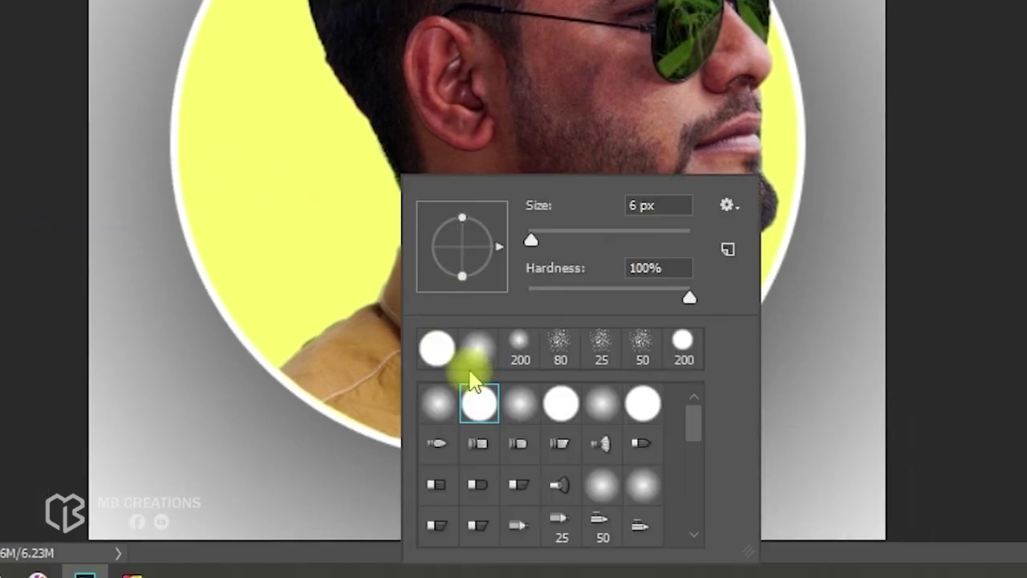
click(562, 405)
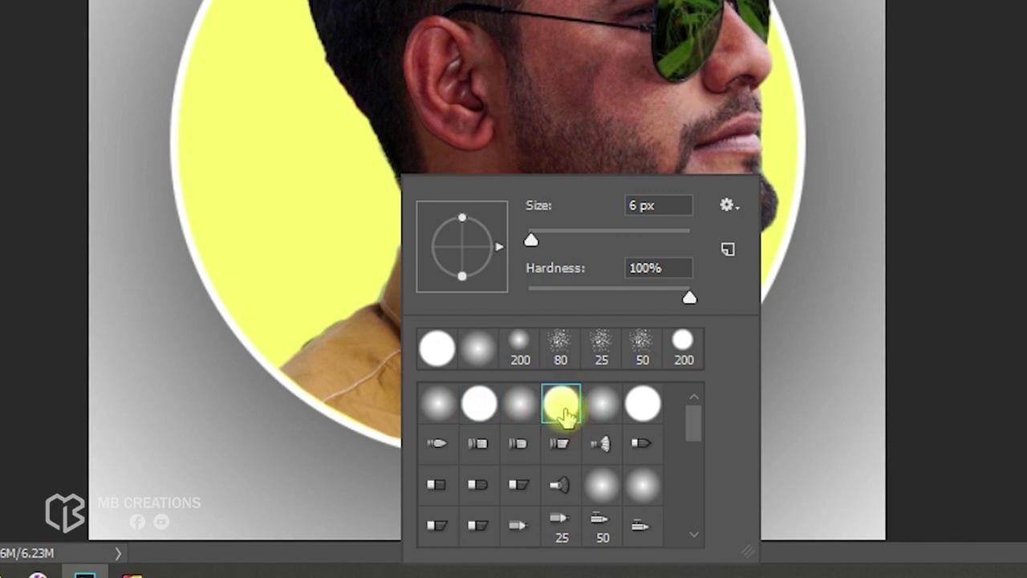
click(916, 182)
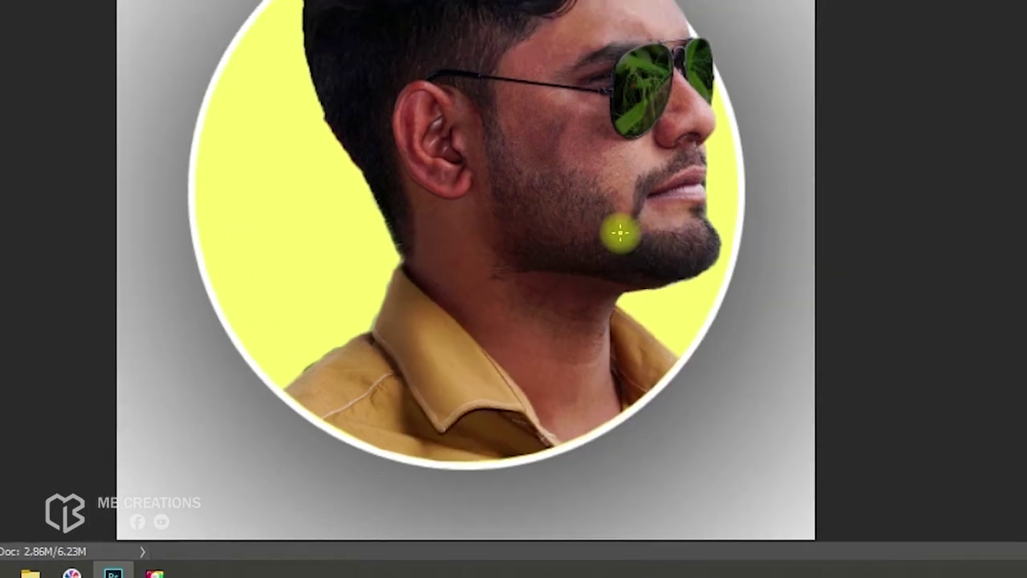
Erase the stray fringe around the front of the hair on the Man layer with a 25 px eraser tip.
key(bracketright)
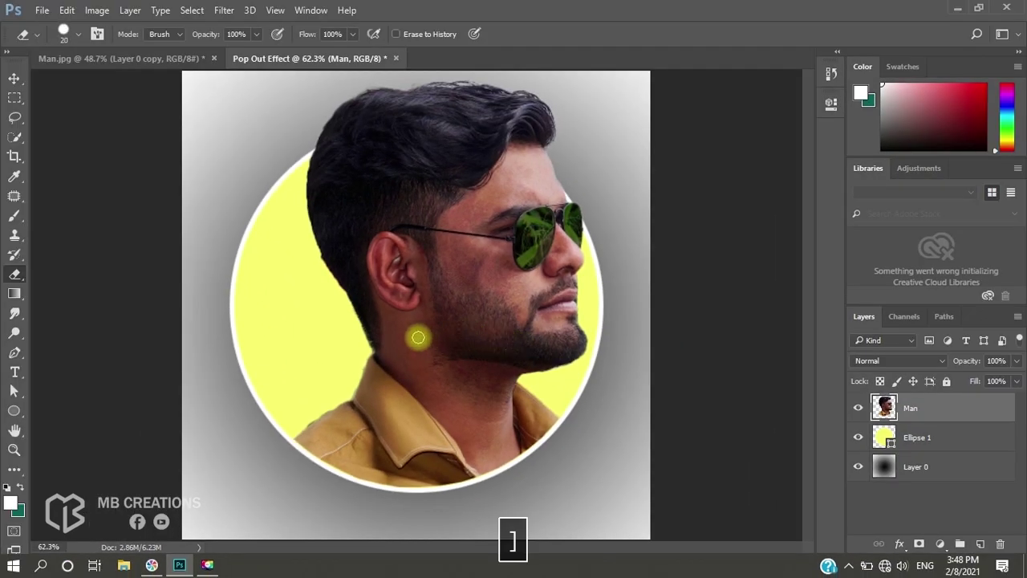
key(bracketright)
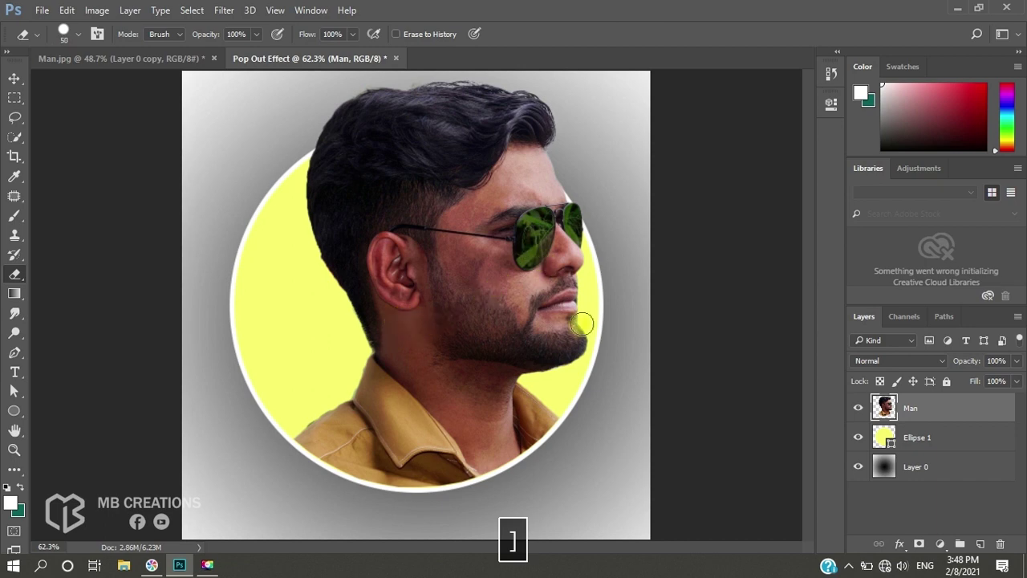
scroll(555, 149, up, 5)
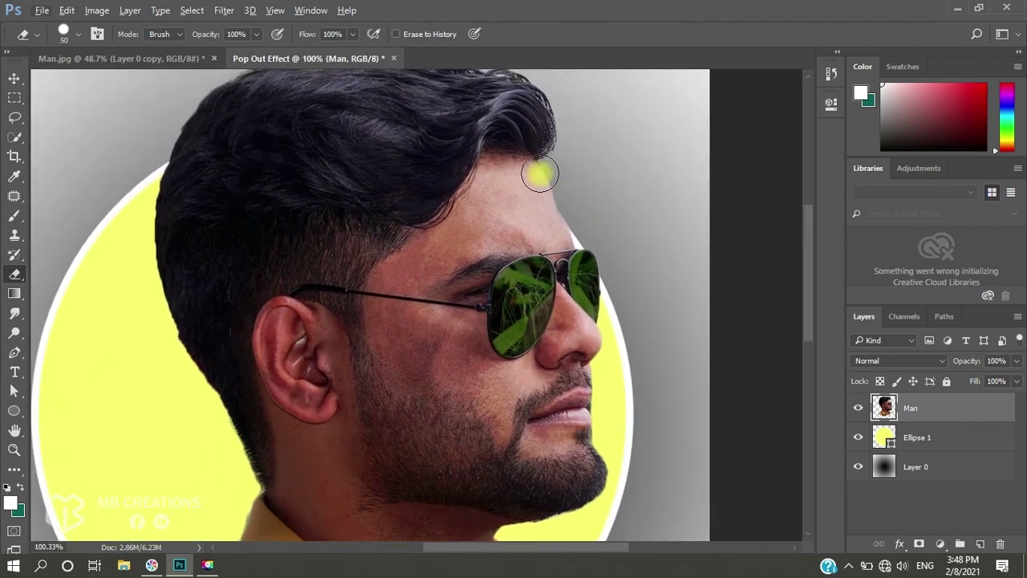
scroll(541, 180, up, 2)
scroll(571, 186, up, 5)
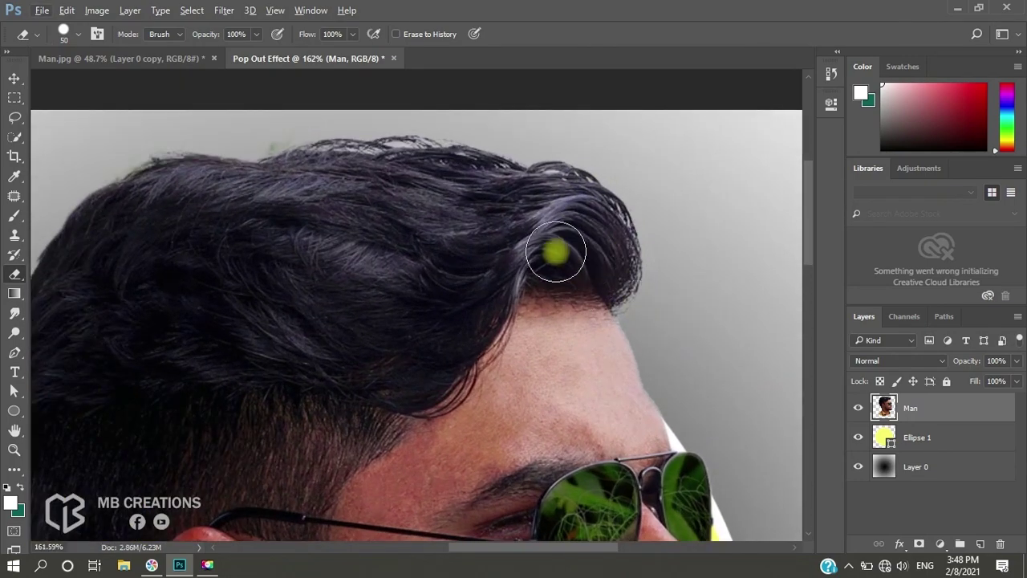
scroll(523, 240, left, 1)
key(bracketleft)
key(bracketleft)
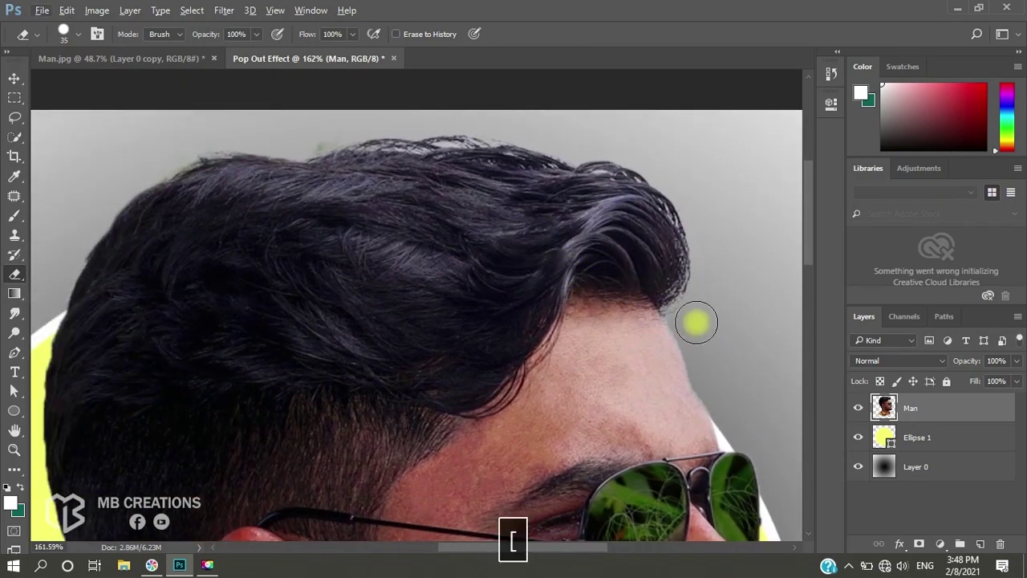
click(686, 316)
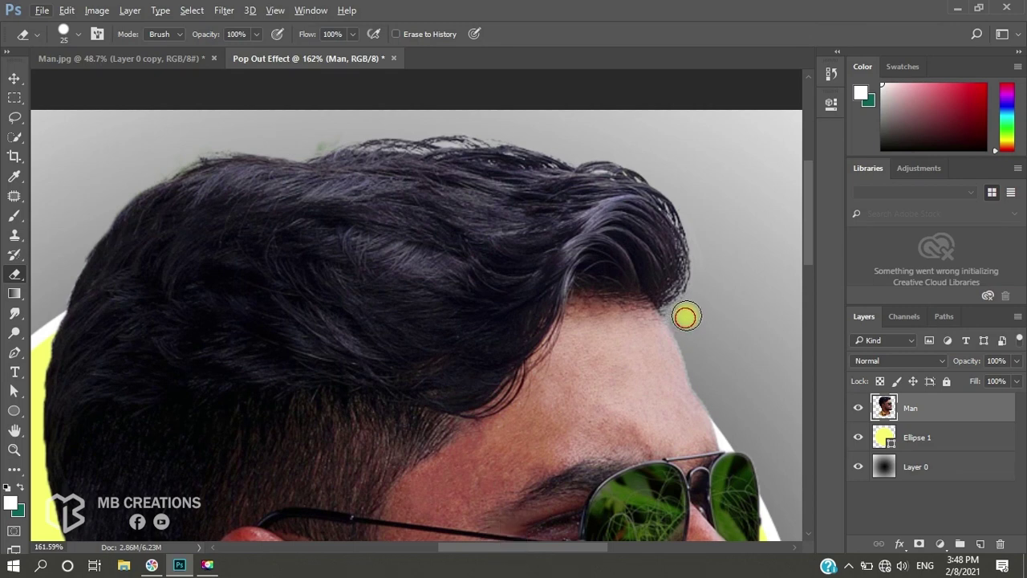
click(694, 305)
click(689, 312)
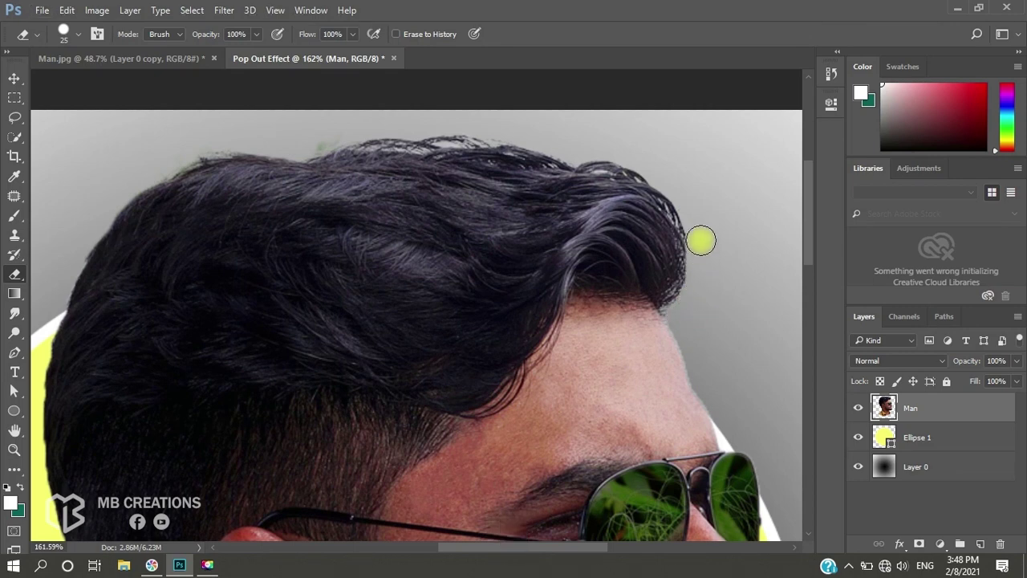
click(622, 147)
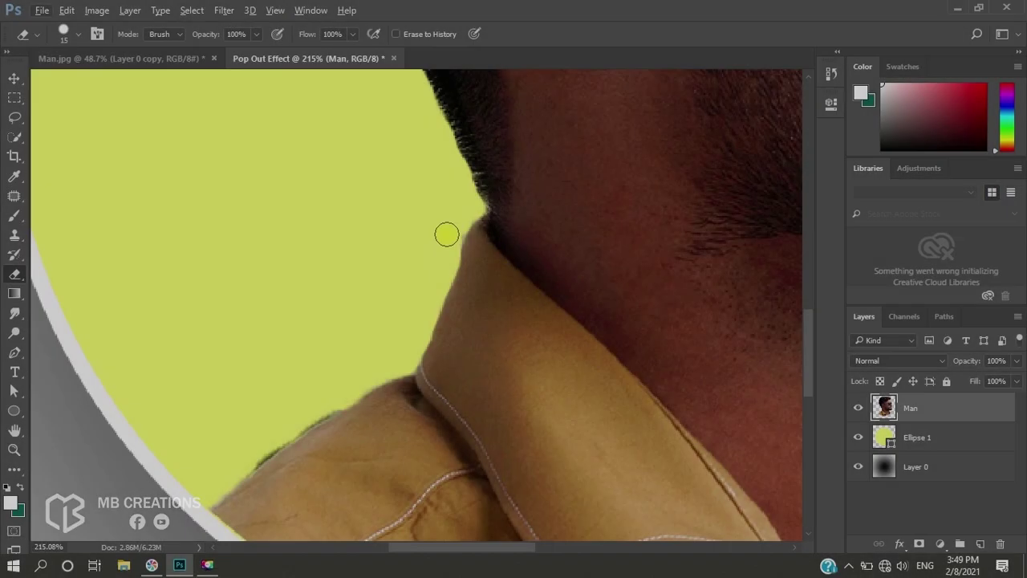
Erase the leftover fringe along the shoulder, collar, chin and face profile with a 15 px eraser tip.
scroll(407, 339, down, 1)
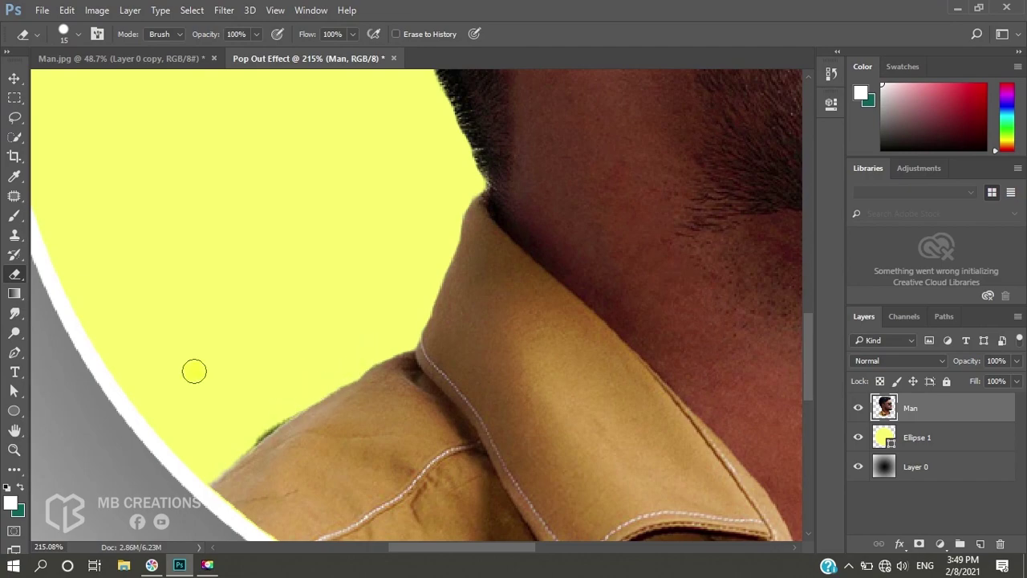
scroll(194, 370, down, 1)
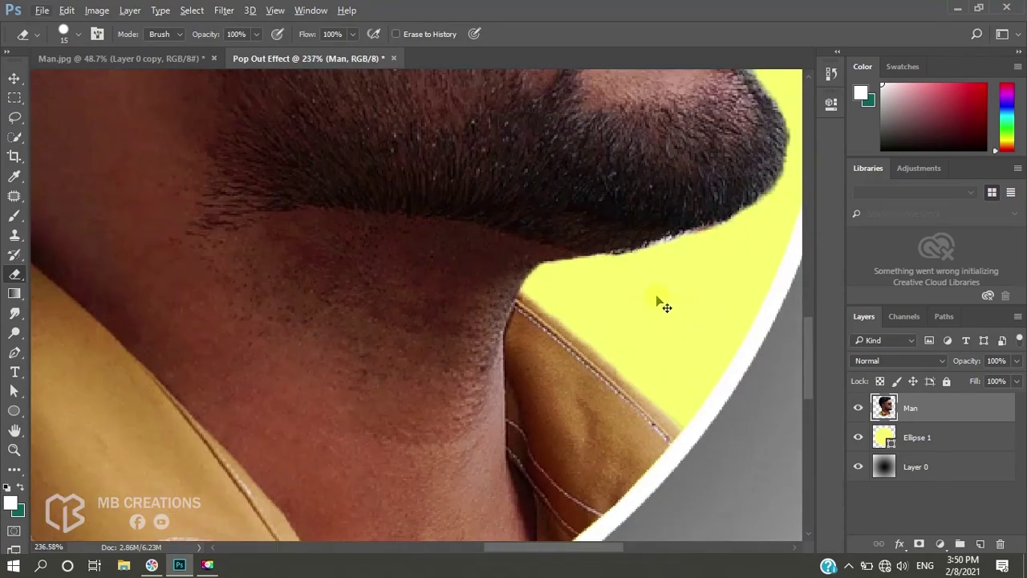
scroll(589, 256, up, 1)
scroll(583, 337, up, 8)
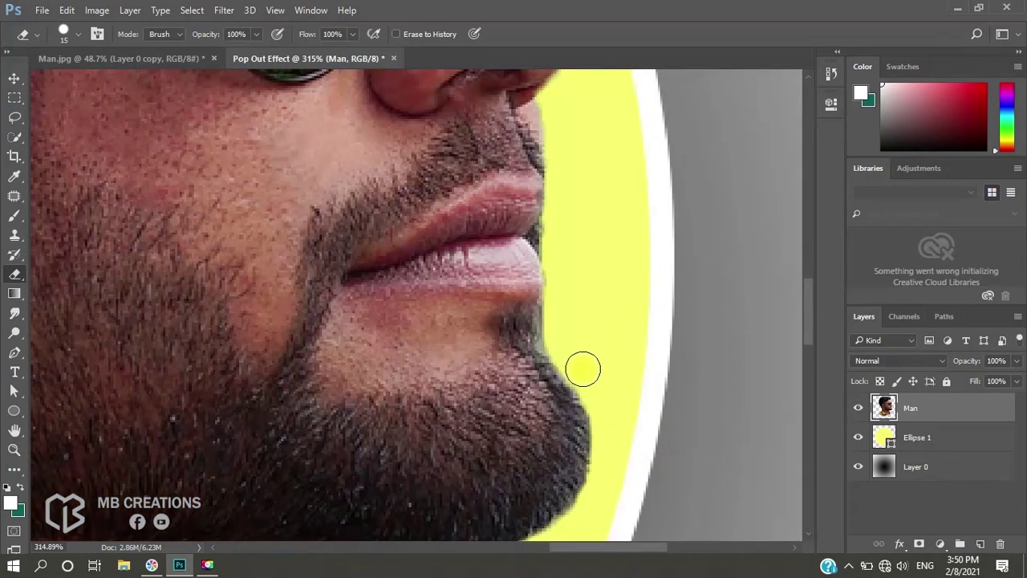
scroll(585, 305, up, 1)
scroll(559, 281, up, 4)
Clean up the leftover background along the top edge of the hair with a 7 px eraser tip.
scroll(536, 361, up, 10)
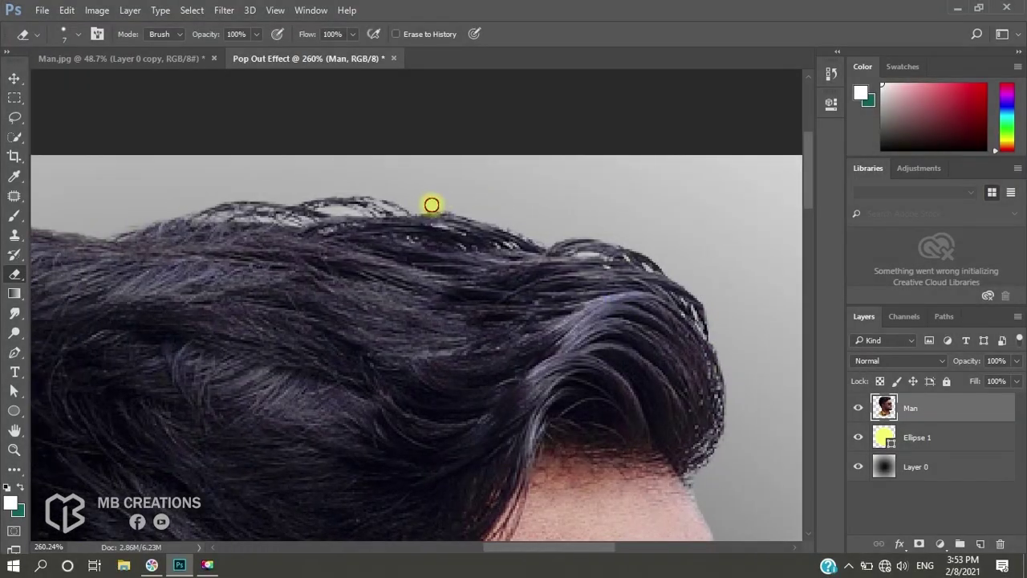
scroll(562, 229, left, 3)
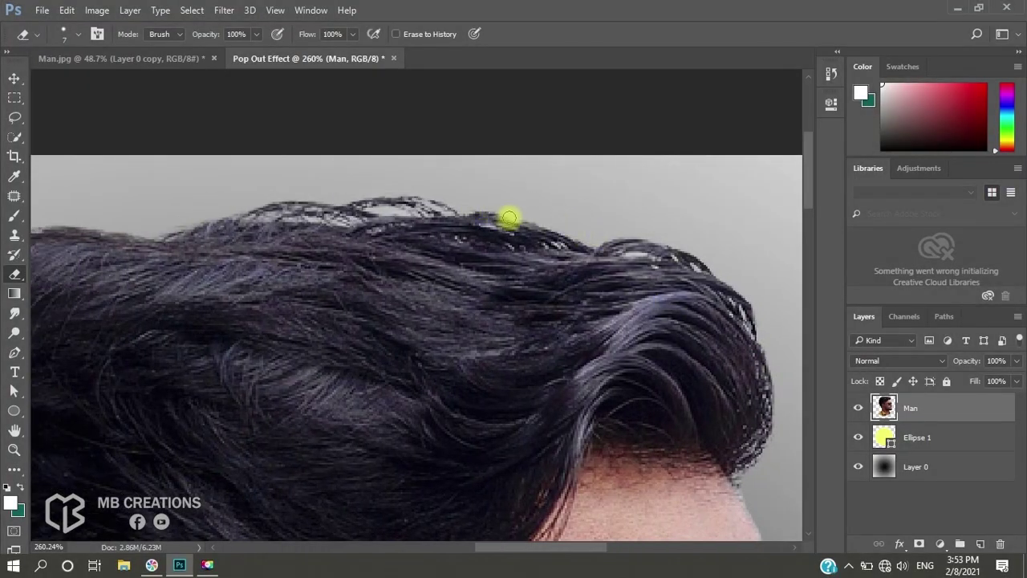
scroll(401, 218, left, 3)
scroll(385, 212, down, 2)
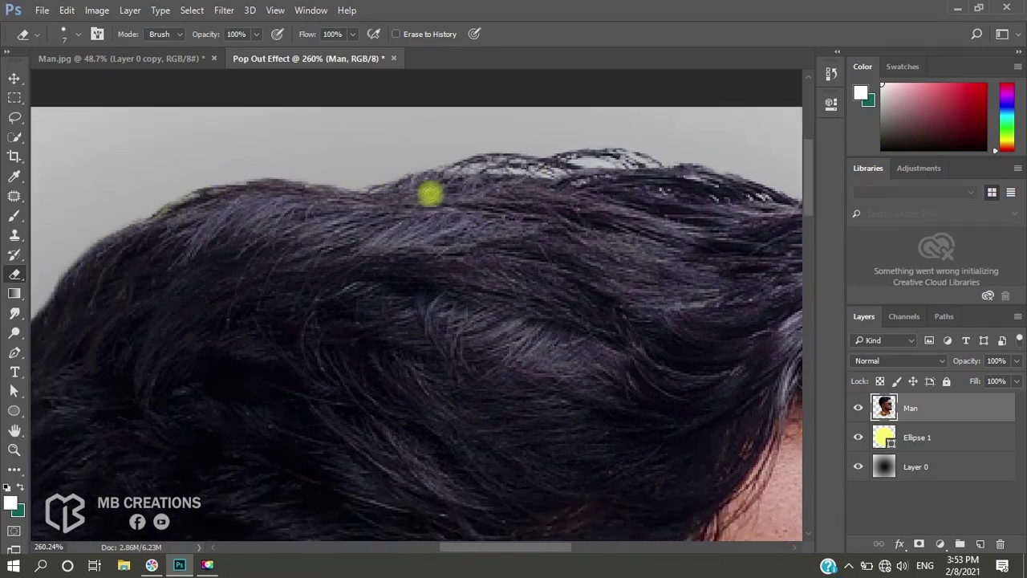
scroll(545, 130, down, 3)
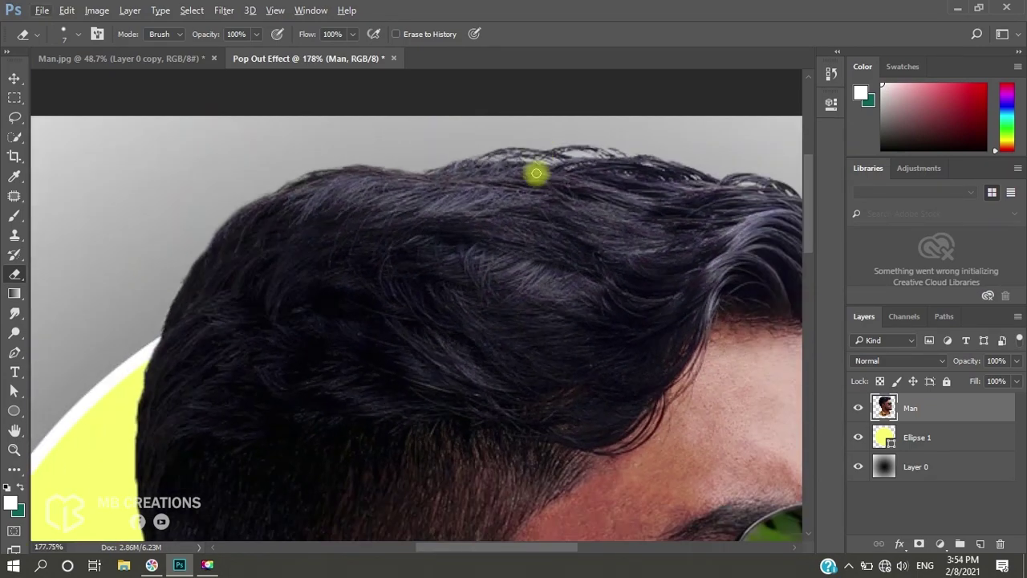
Merge the Man and Ellipse 1 layers into one layer.
key(ctrl+0)
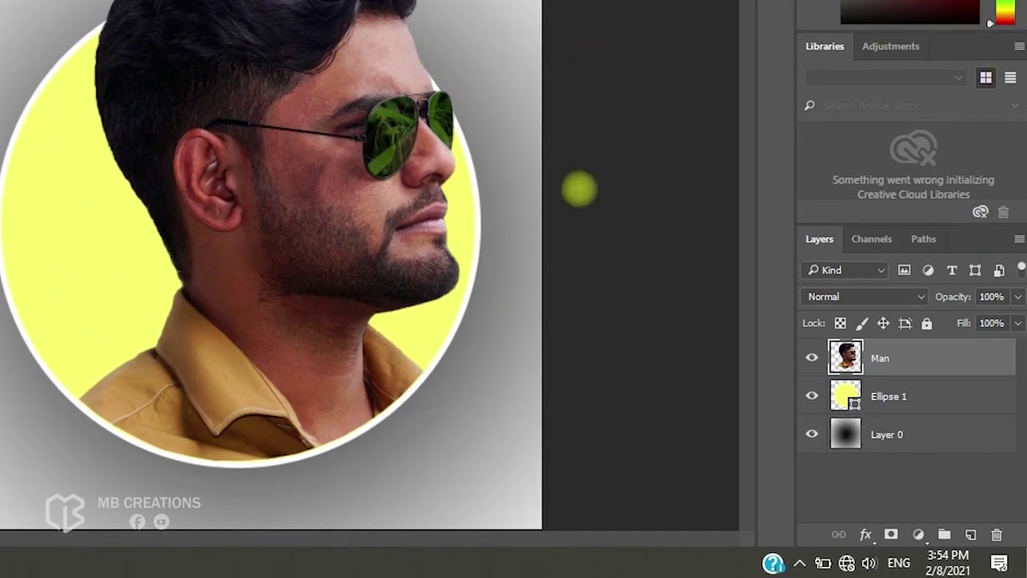
shift+click(972, 397)
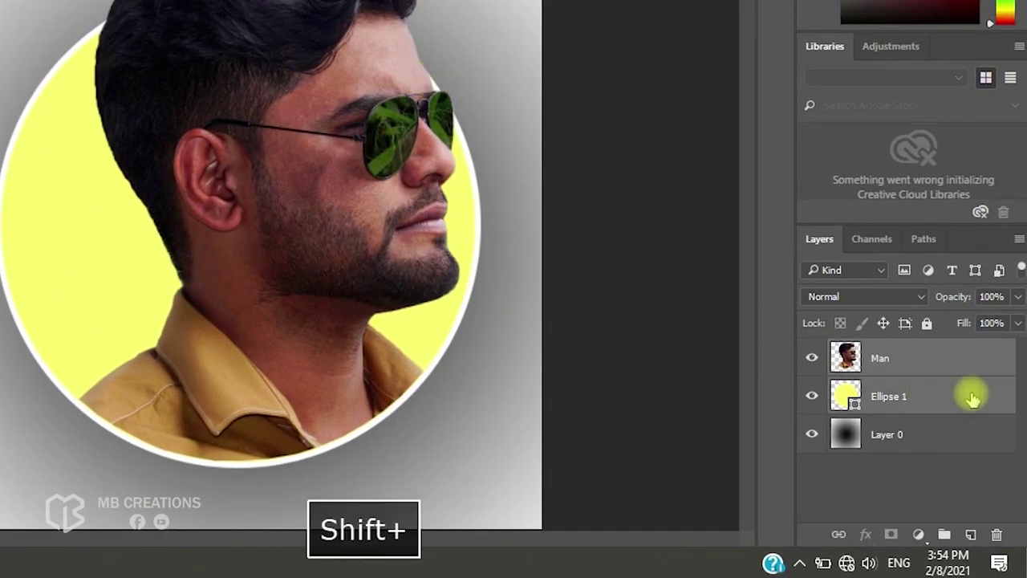
key(ctrl+e)
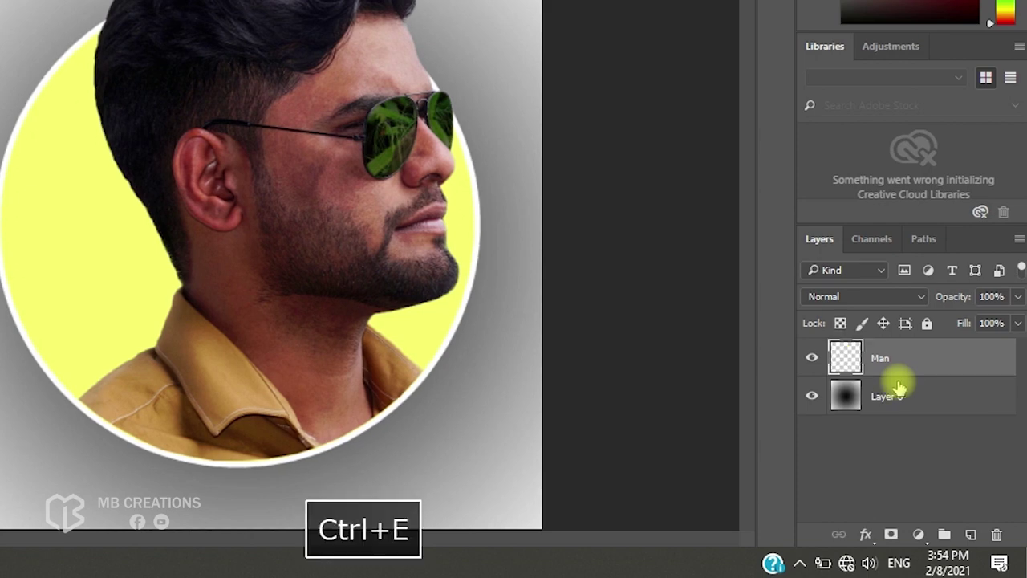
Align the merged Man layer and Layer 0 by their vertical centers with the Move Tool, and clear the layer selection.
shift+click(955, 396)
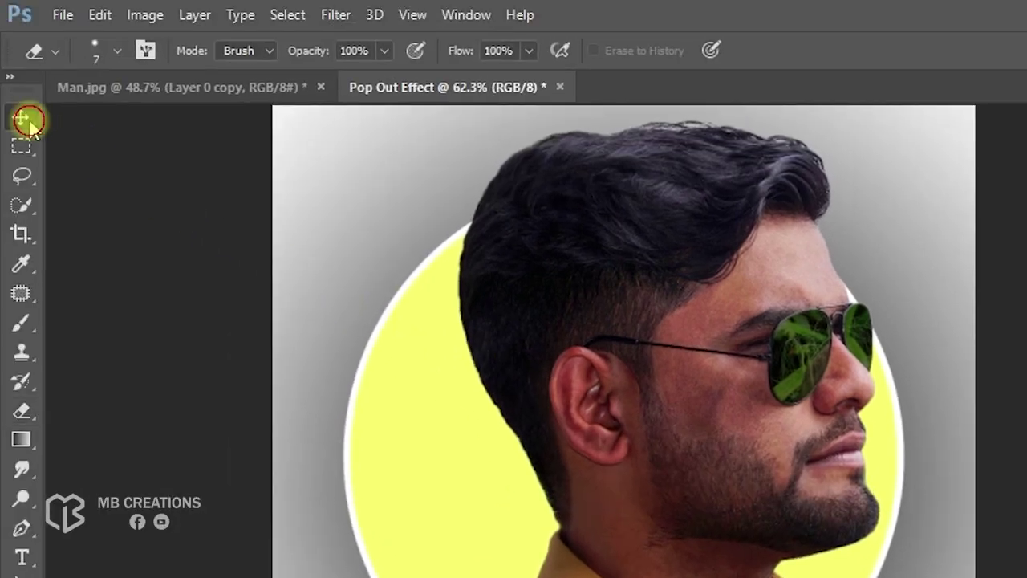
click(23, 118)
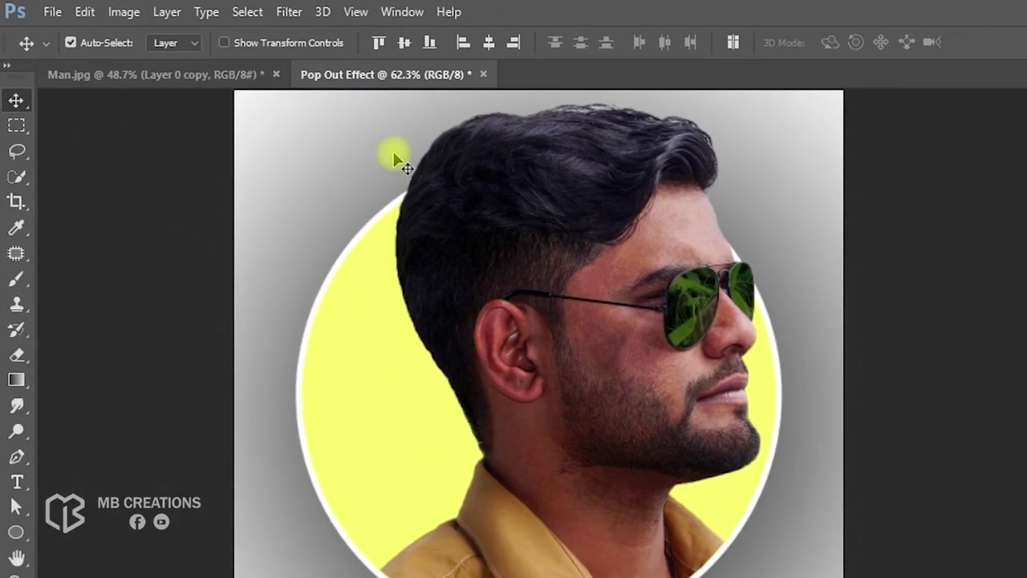
click(403, 44)
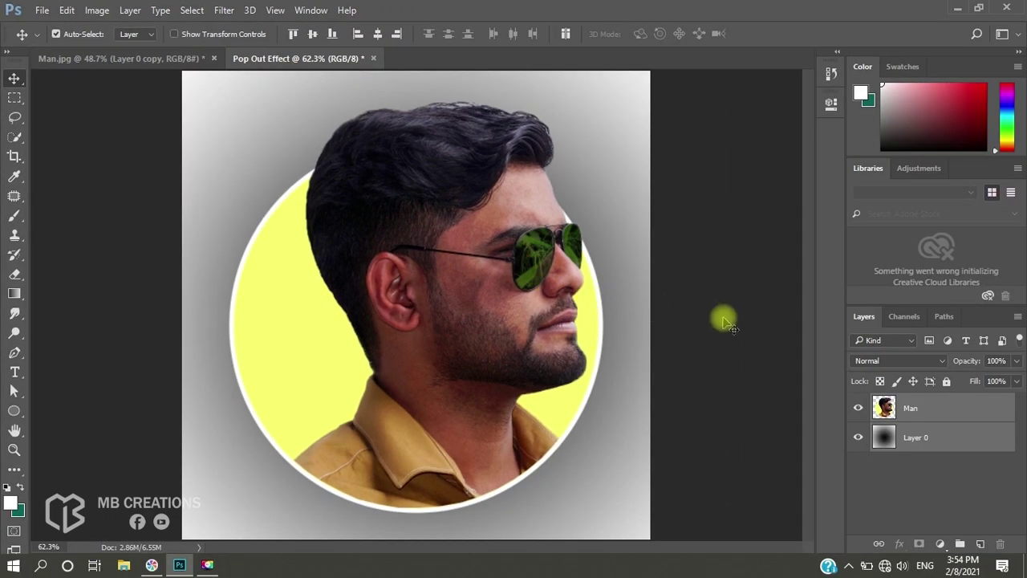
click(938, 413)
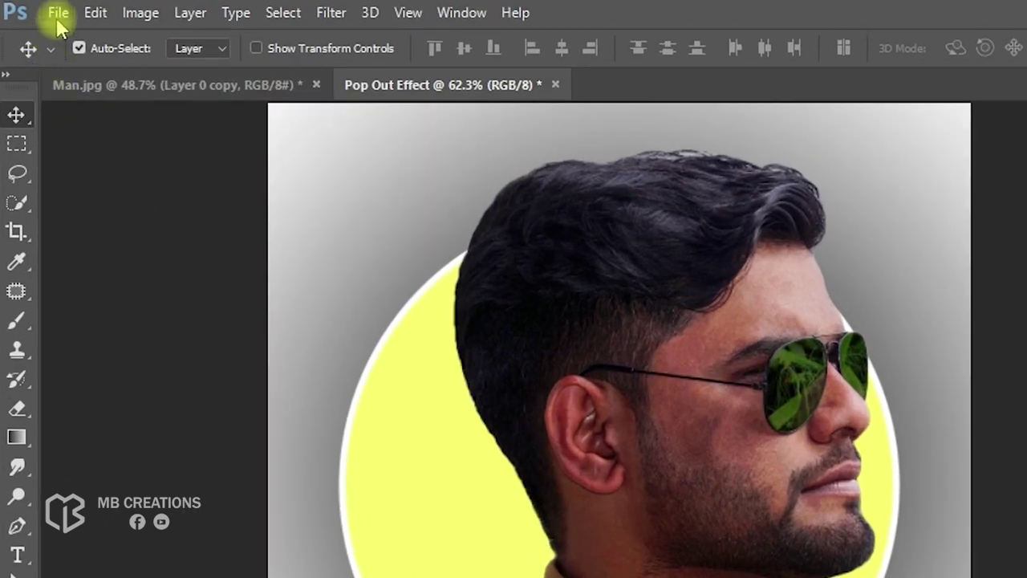
Save a copy of the document as a JPEG named Pop Out Effect in the Pop out folder on the Desktop.
click(41, 10)
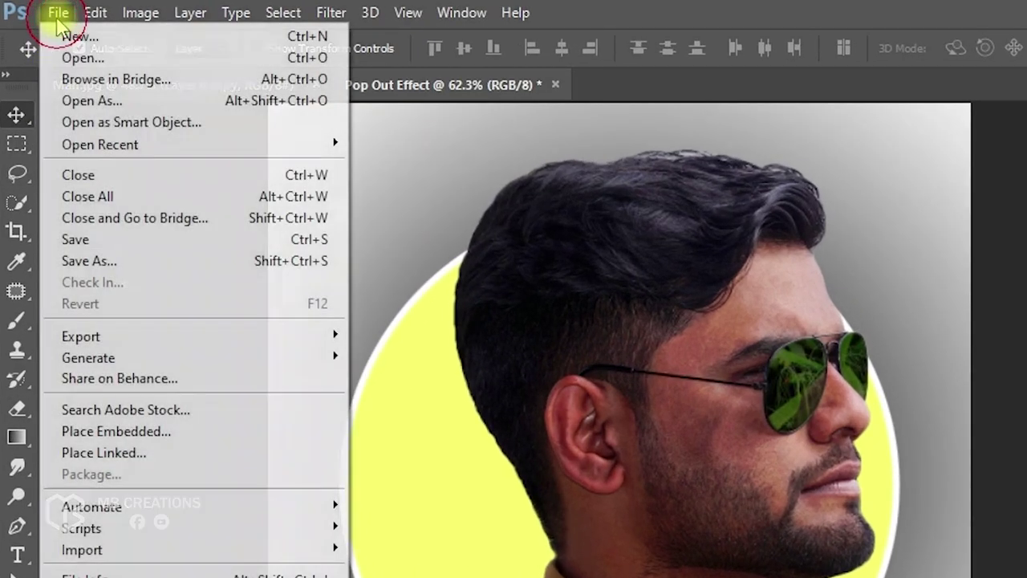
click(132, 260)
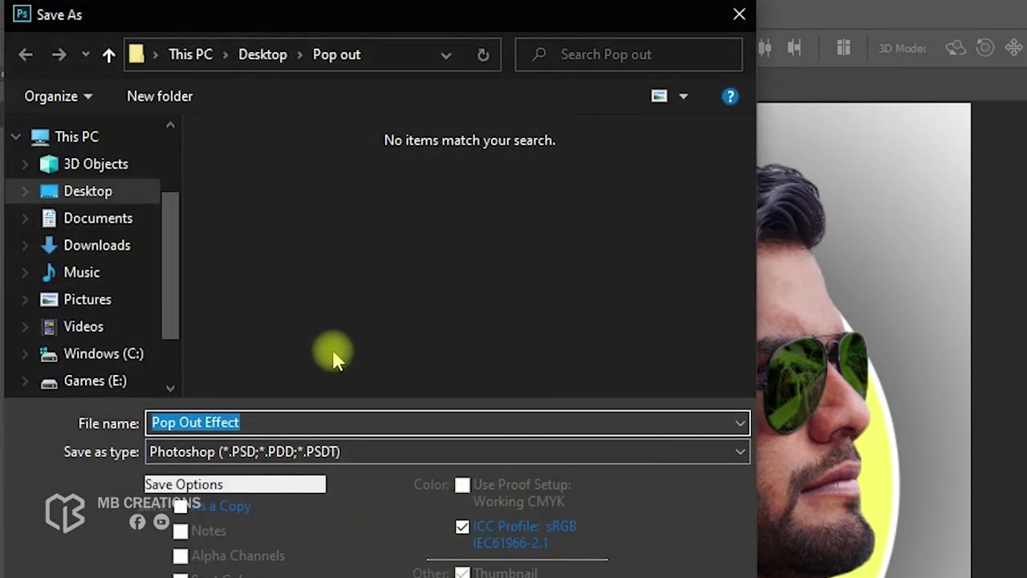
click(346, 417)
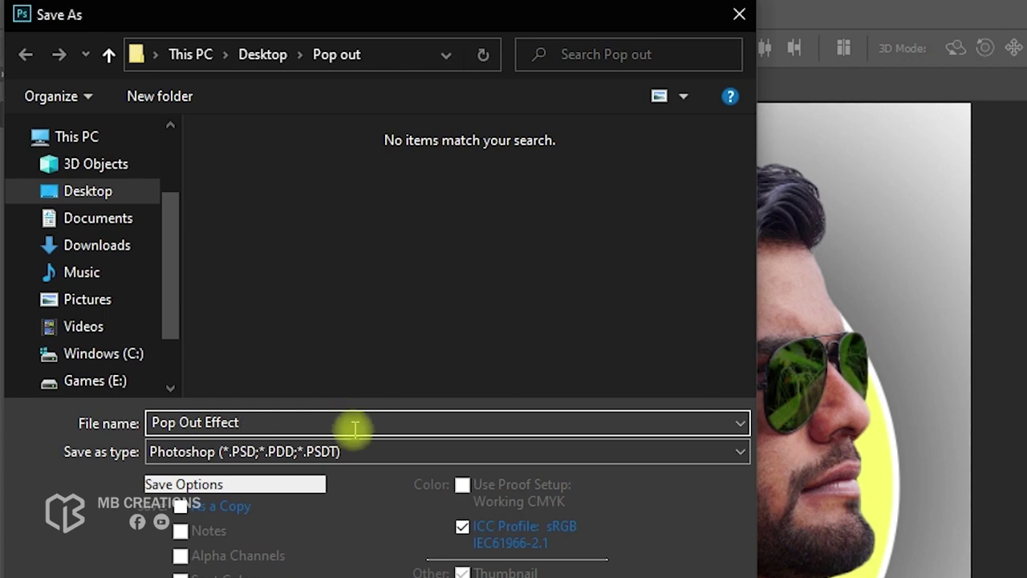
click(367, 451)
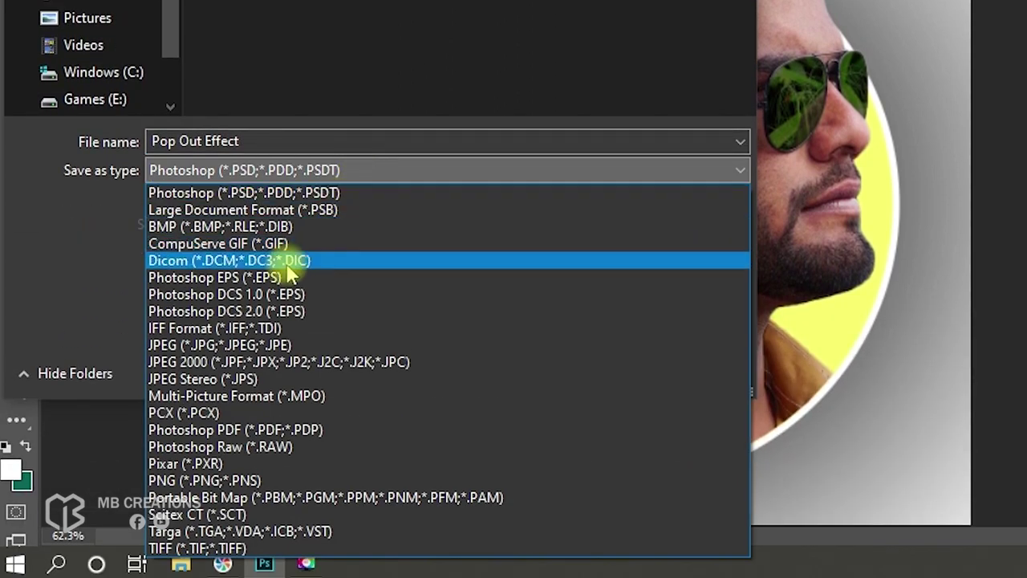
click(248, 345)
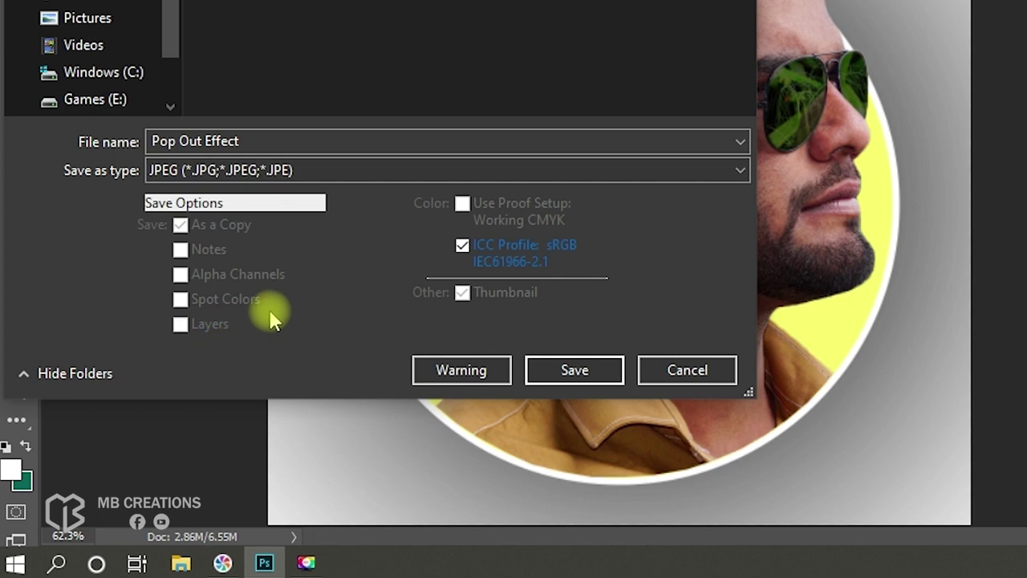
click(574, 369)
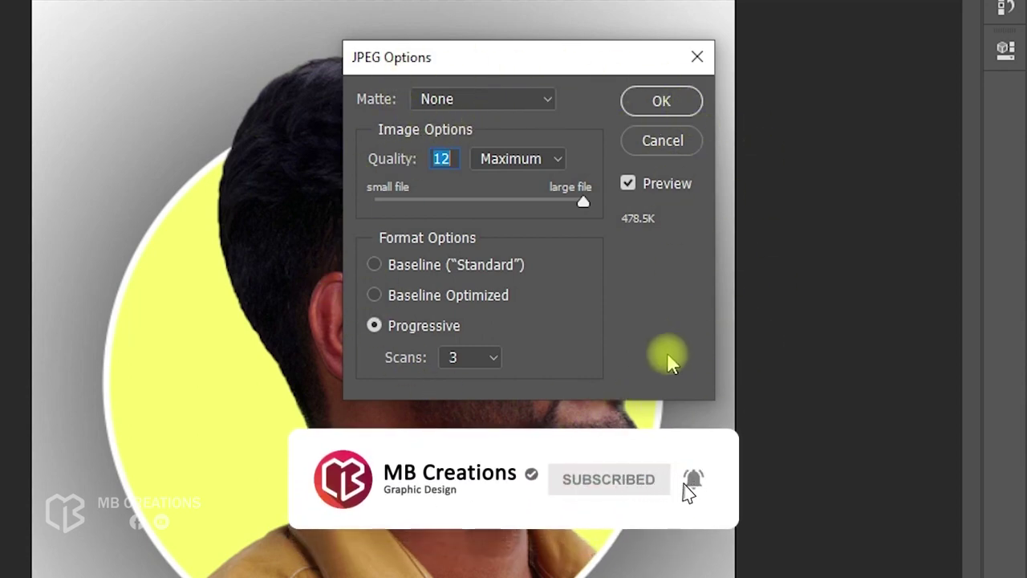
Choose Maximum quality (12) in the JPEG options and complete the save.
click(529, 157)
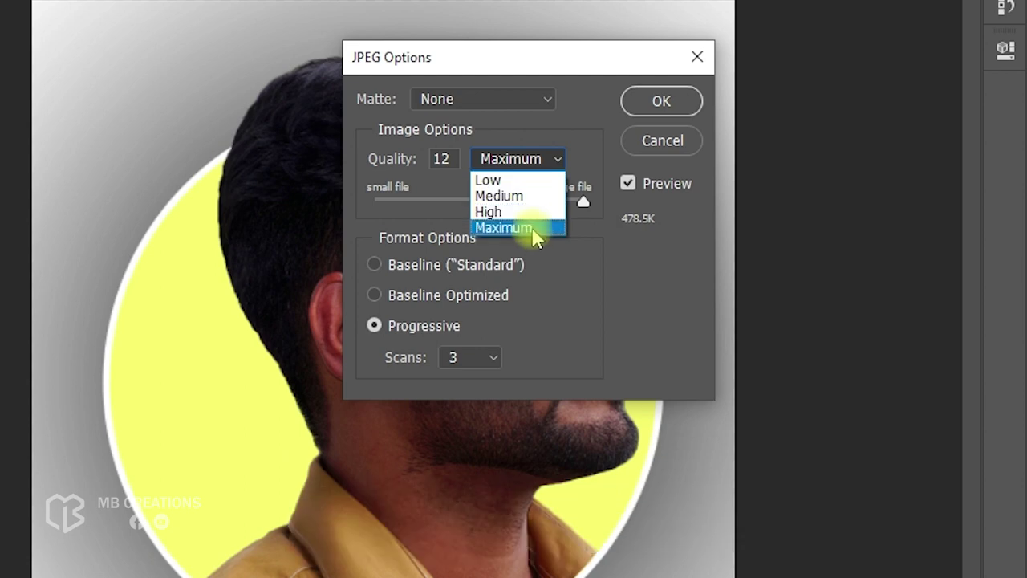
click(534, 227)
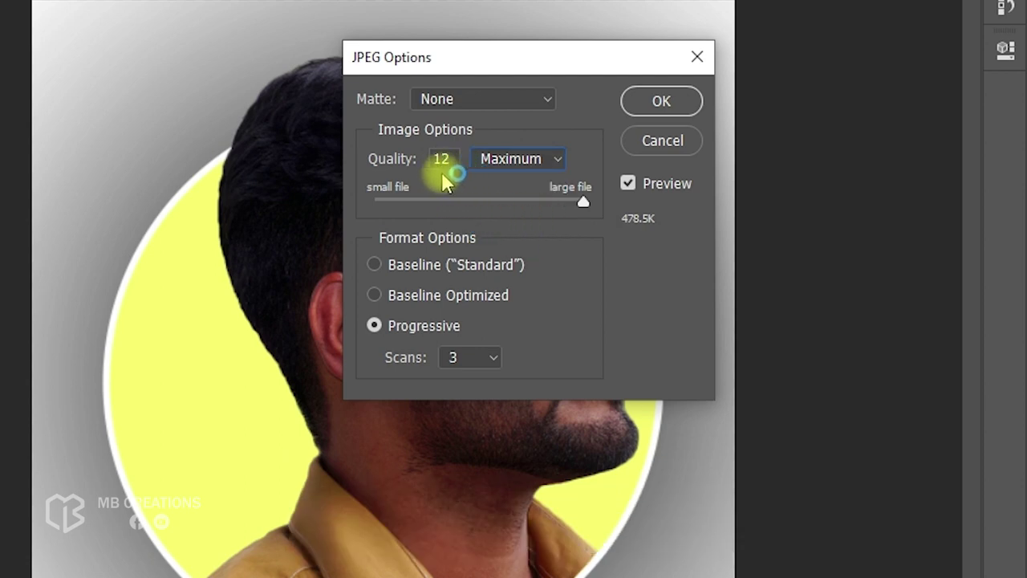
click(650, 102)
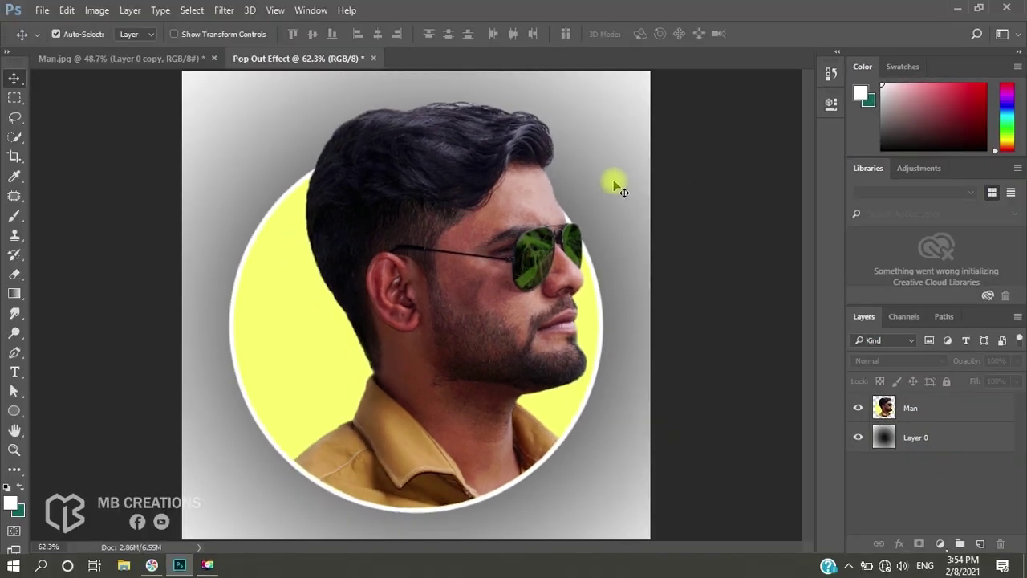